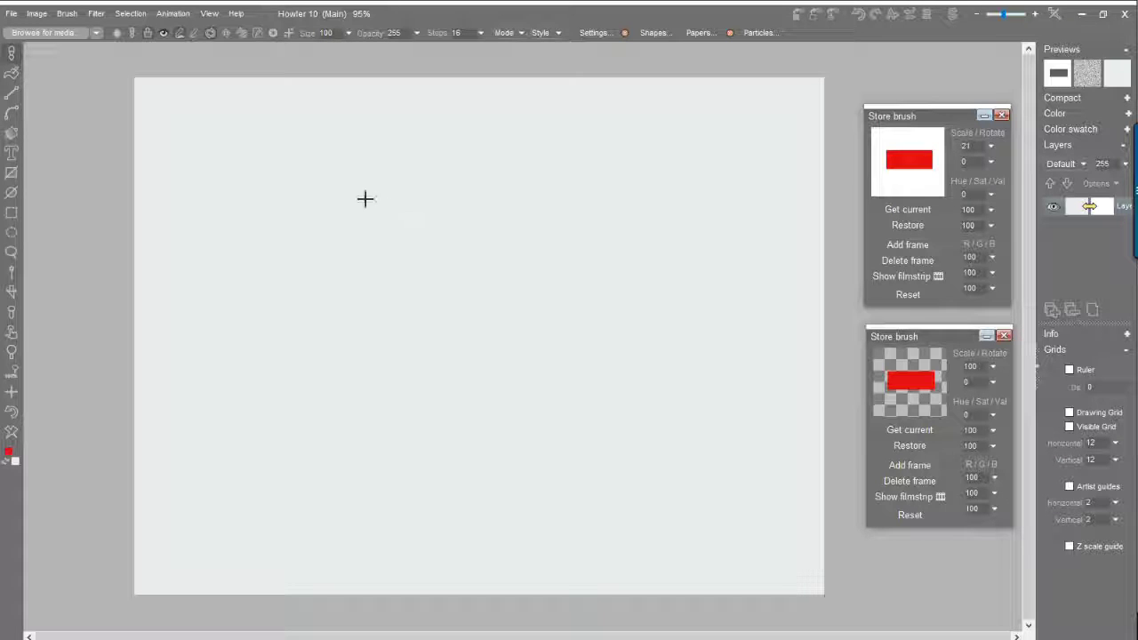
Fill the whole canvas with light blue (#9BC1E8).
left_click(10, 453)
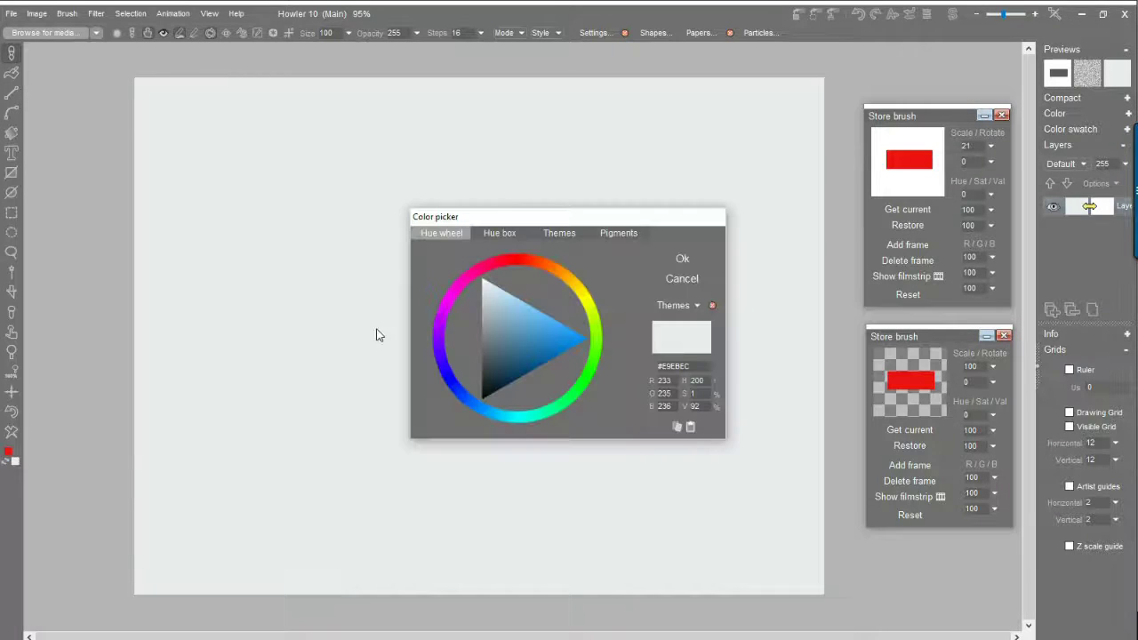
mouse_move(518, 258)
left_mouse_down()
mouse_move(538, 257)
mouse_move(593, 337)
left_mouse_up()
left_click_drag(584, 384, 474, 406)
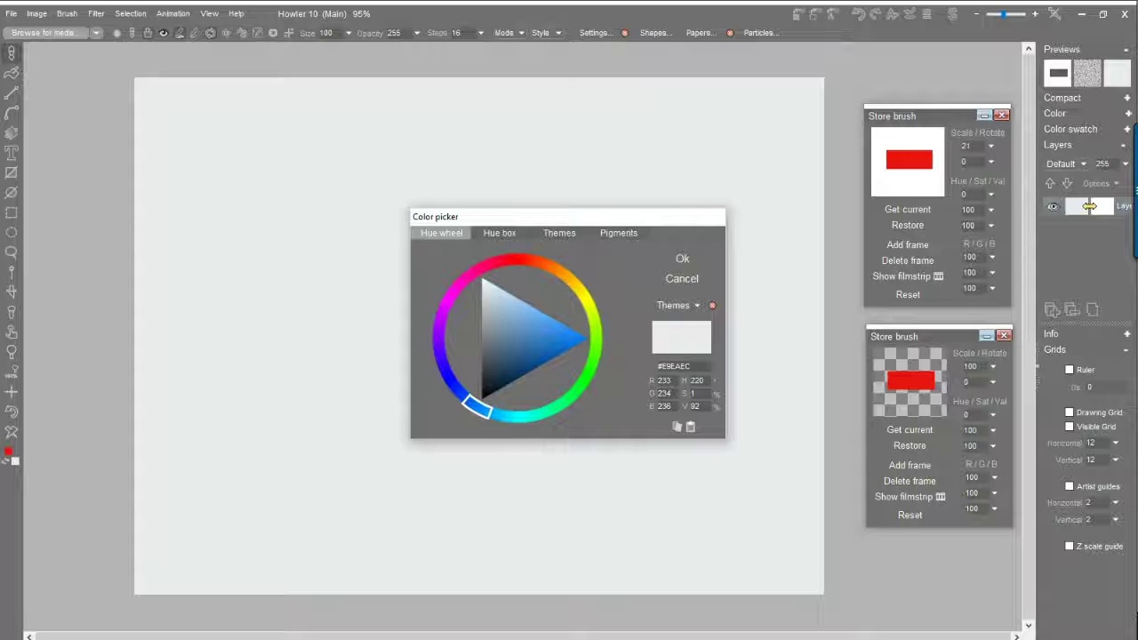
left_click(513, 298)
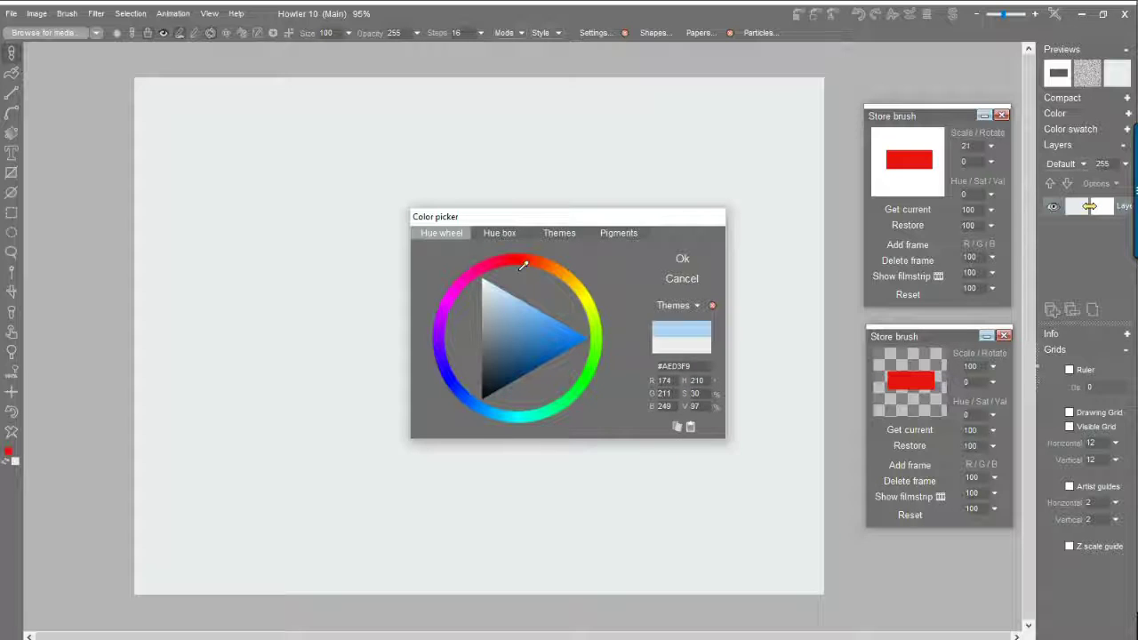
left_click(682, 259)
left_click(12, 432)
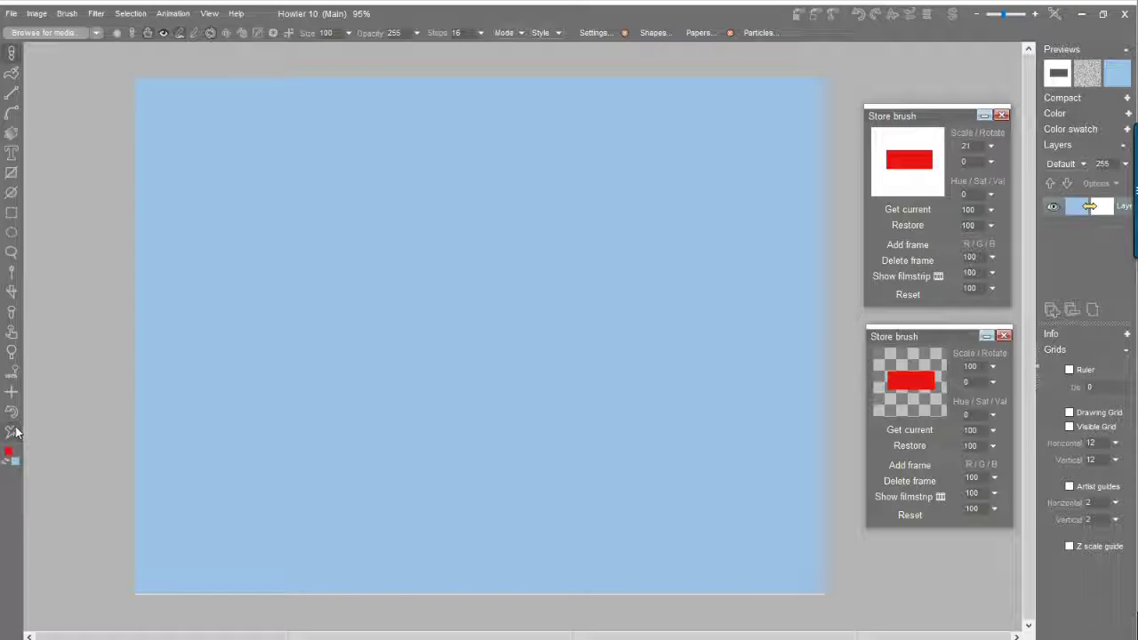
Set the drawing colour to dark green (#2A7E26).
left_click(9, 453)
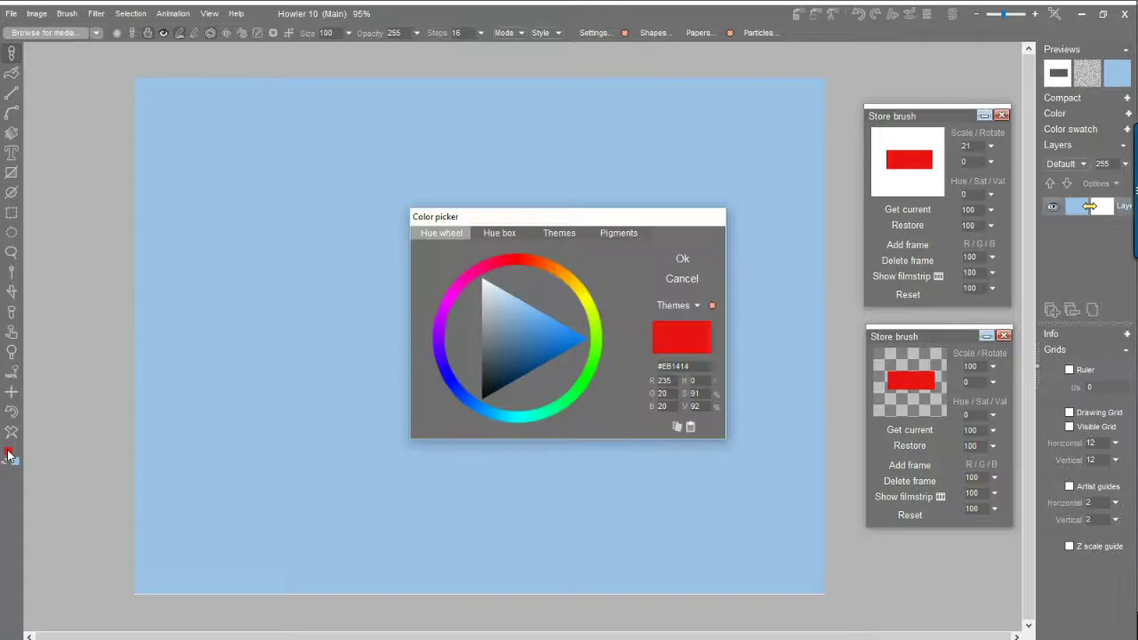
left_click(592, 380)
left_click_drag(573, 349, 523, 355)
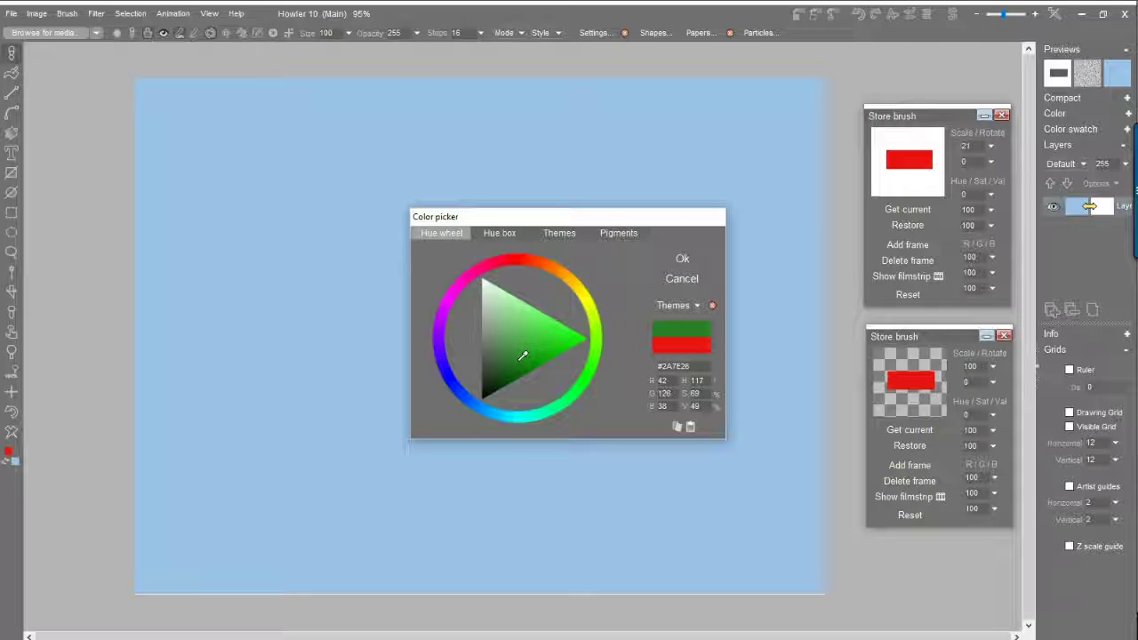
left_click(686, 256)
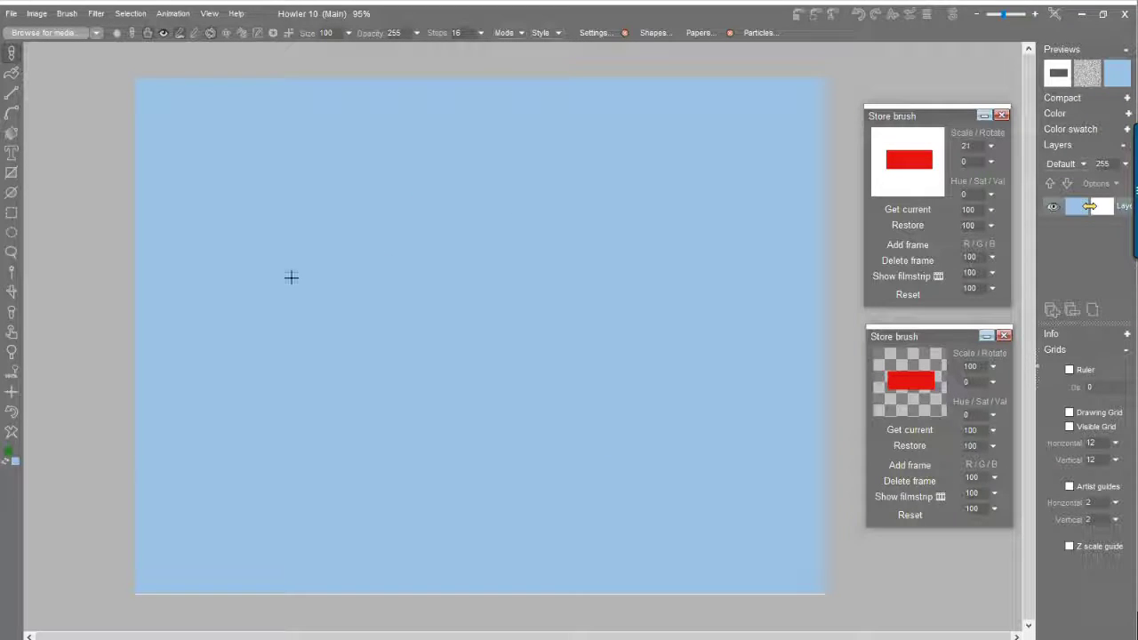
Draw a filled green cross from a horizontal and a vertical bar.
left_click(13, 175)
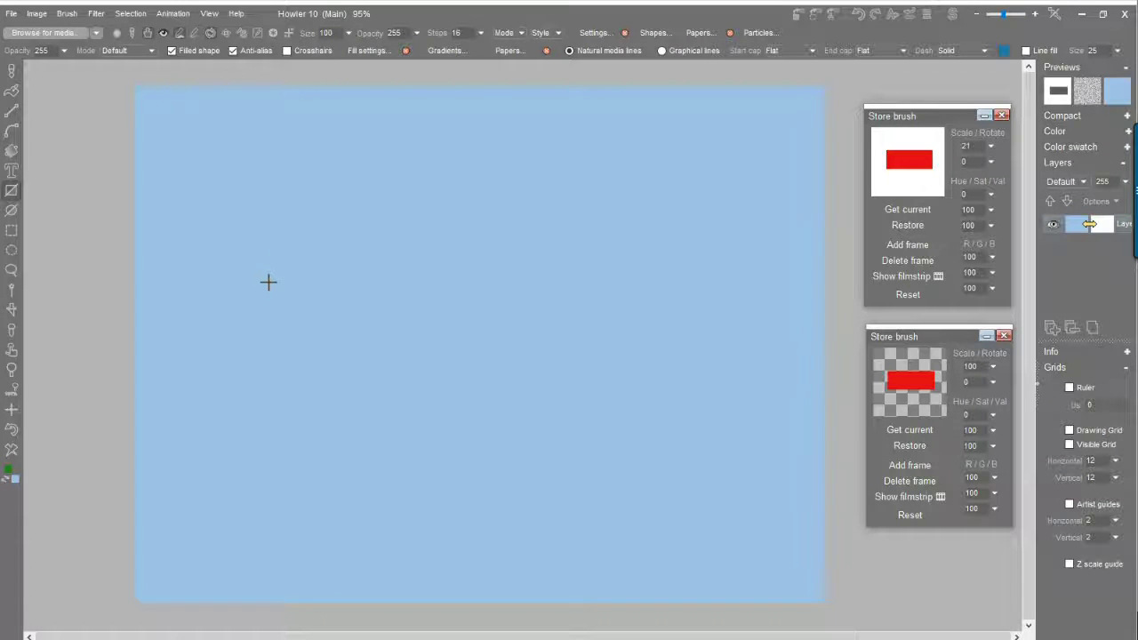
left_click_drag(264, 276, 697, 397)
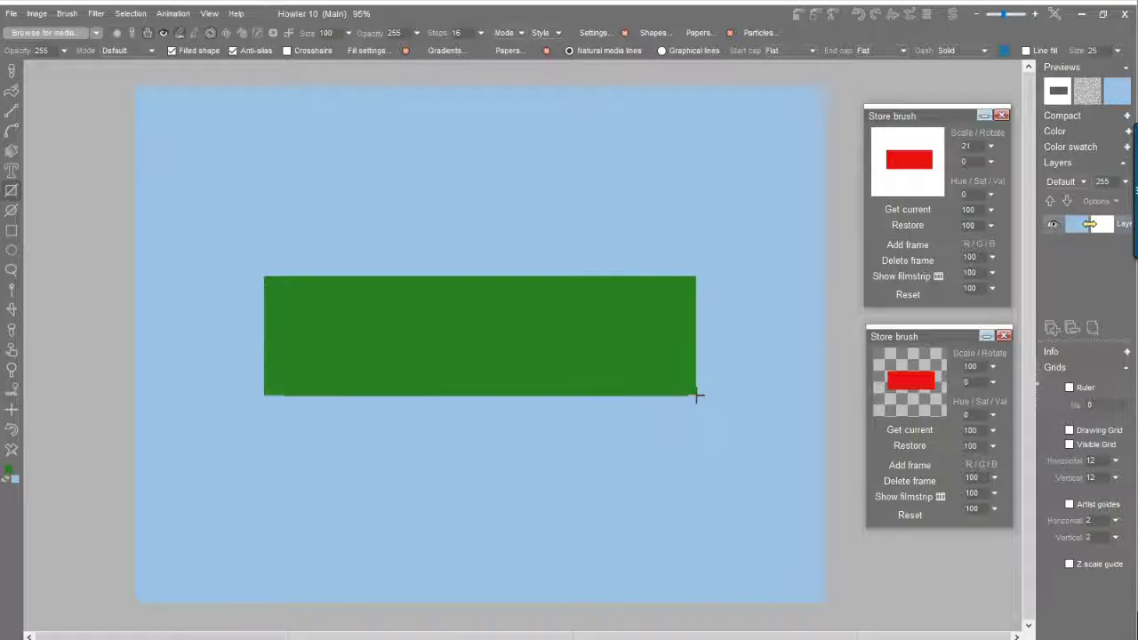
left_click_drag(432, 158, 567, 524)
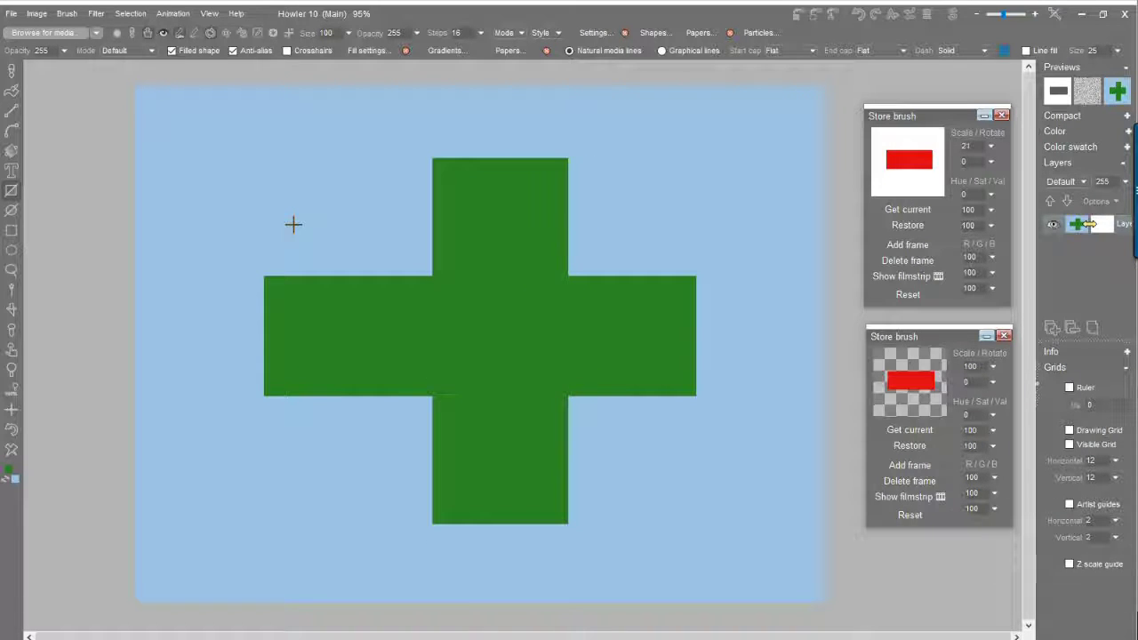
Draw a green square in each of the four corner gaps around the cross.
left_click_drag(257, 144, 357, 223)
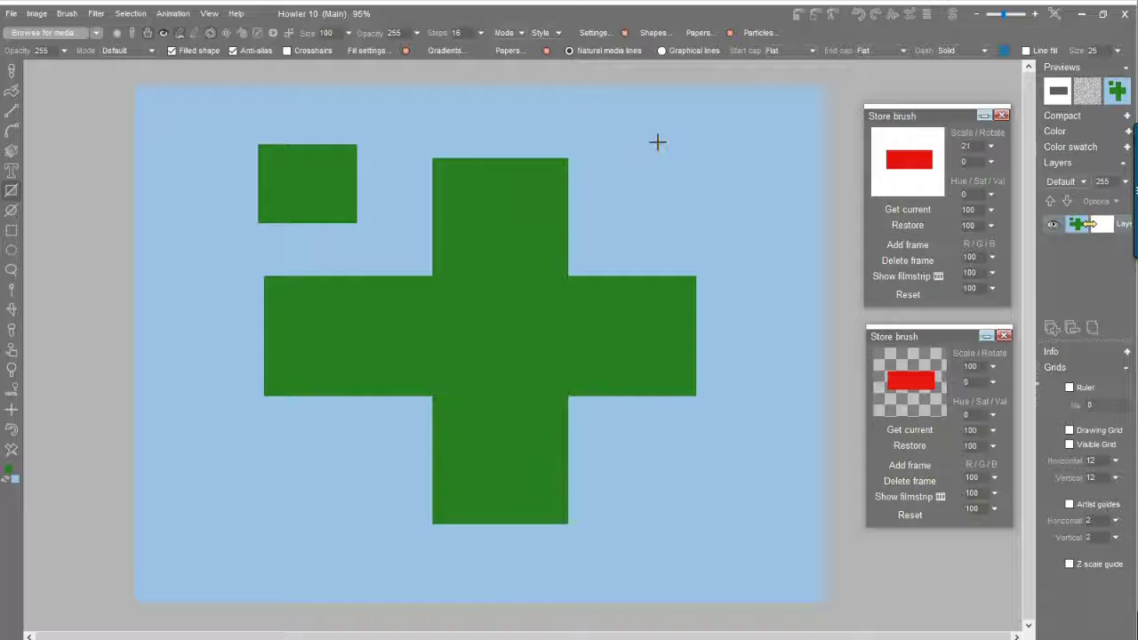
left_click_drag(658, 142, 742, 231)
mouse_move(250, 462)
left_mouse_down()
mouse_move(289, 511)
mouse_move(362, 554)
left_mouse_up()
left_click_drag(668, 455, 761, 558)
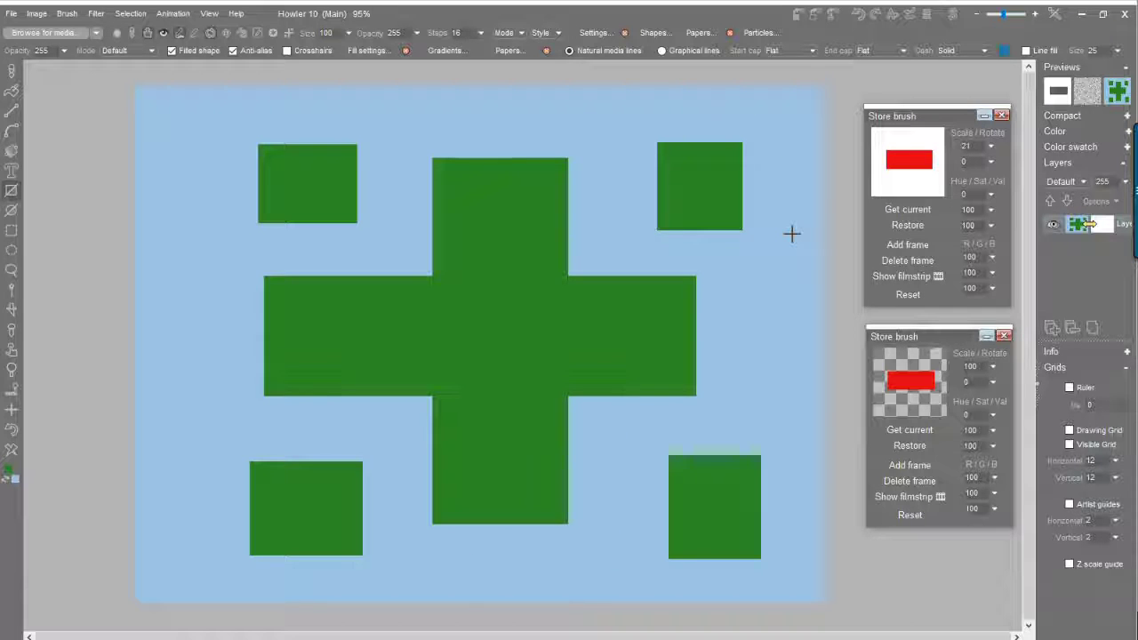
left_click(13, 299)
Magic-wand select the light-blue background and turn off the selection overlay.
left_click(195, 188)
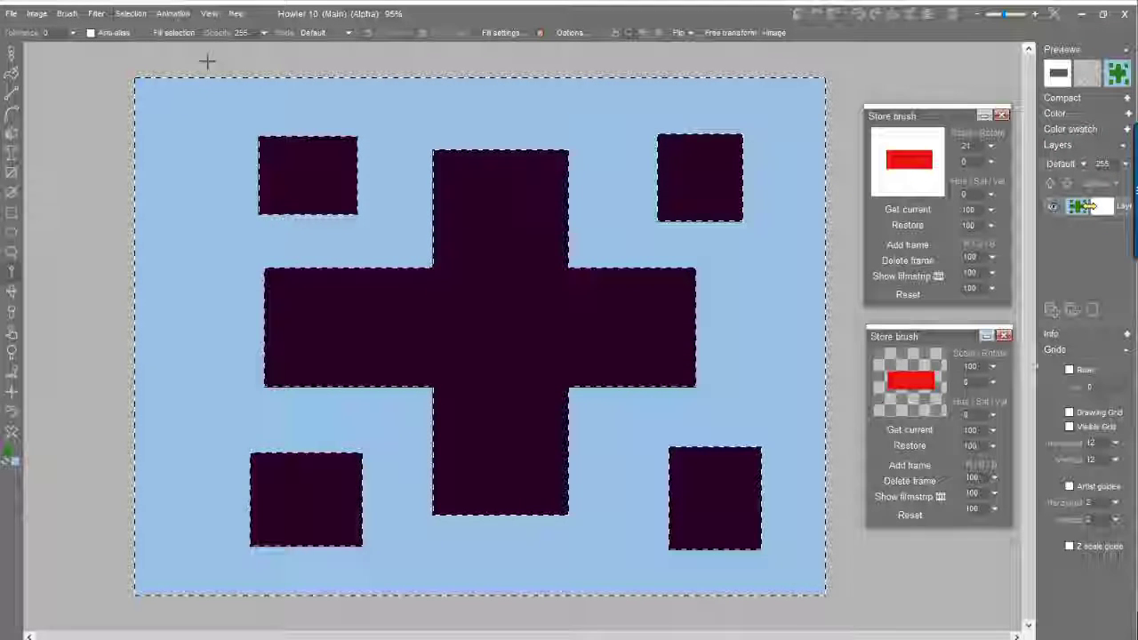
left_click(130, 13)
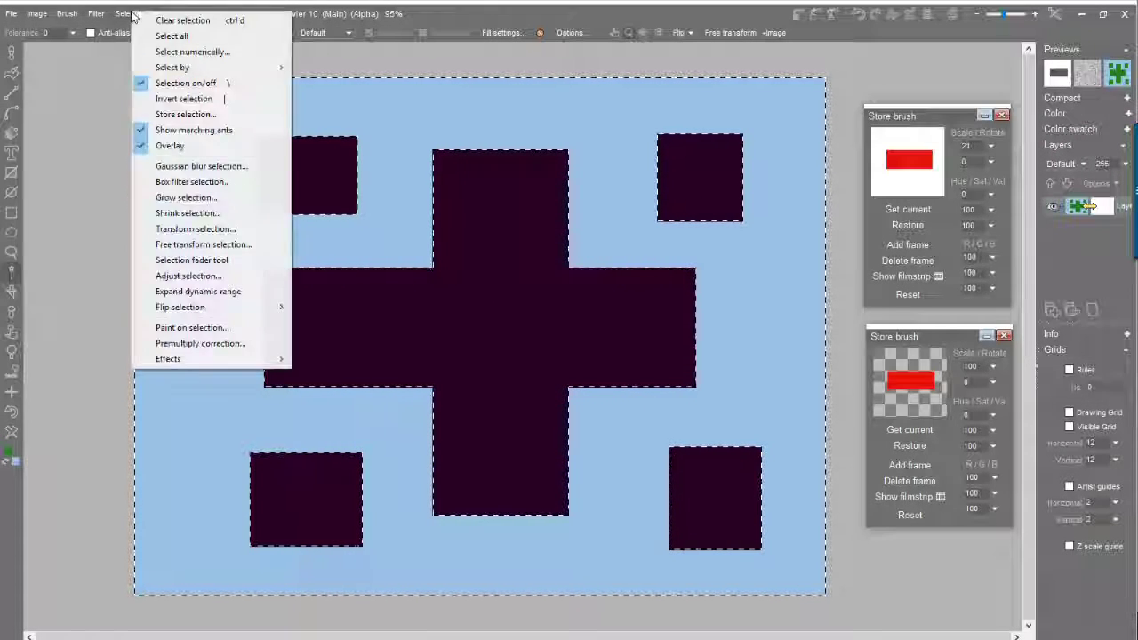
left_click(174, 146)
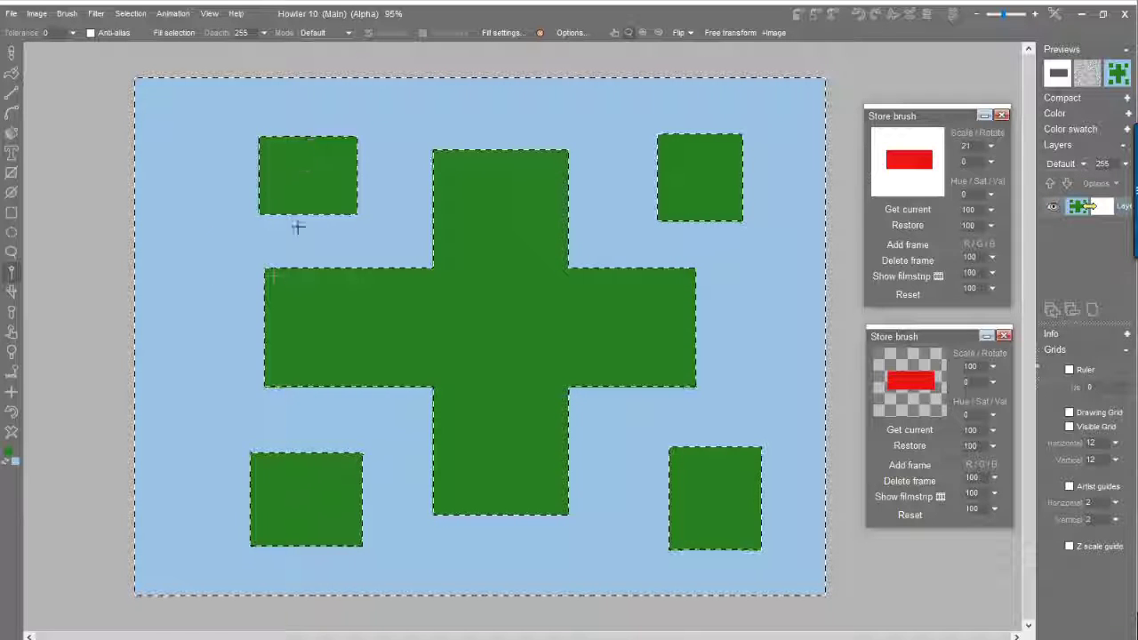
Magic-wand select only the top-right green corner square.
left_click(504, 211)
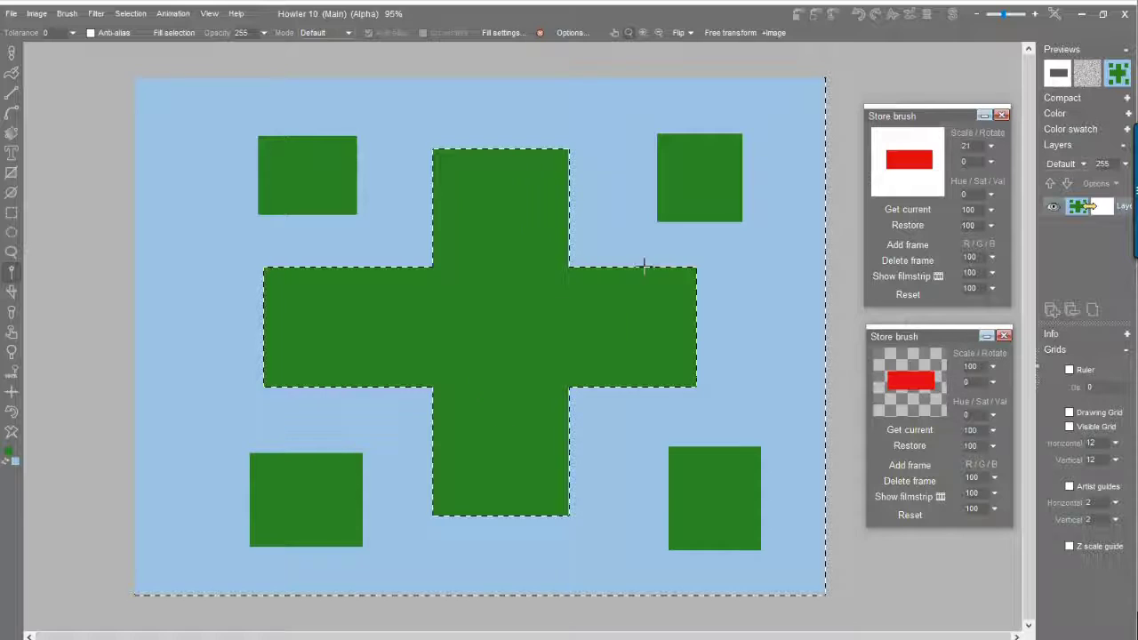
left_click(696, 152)
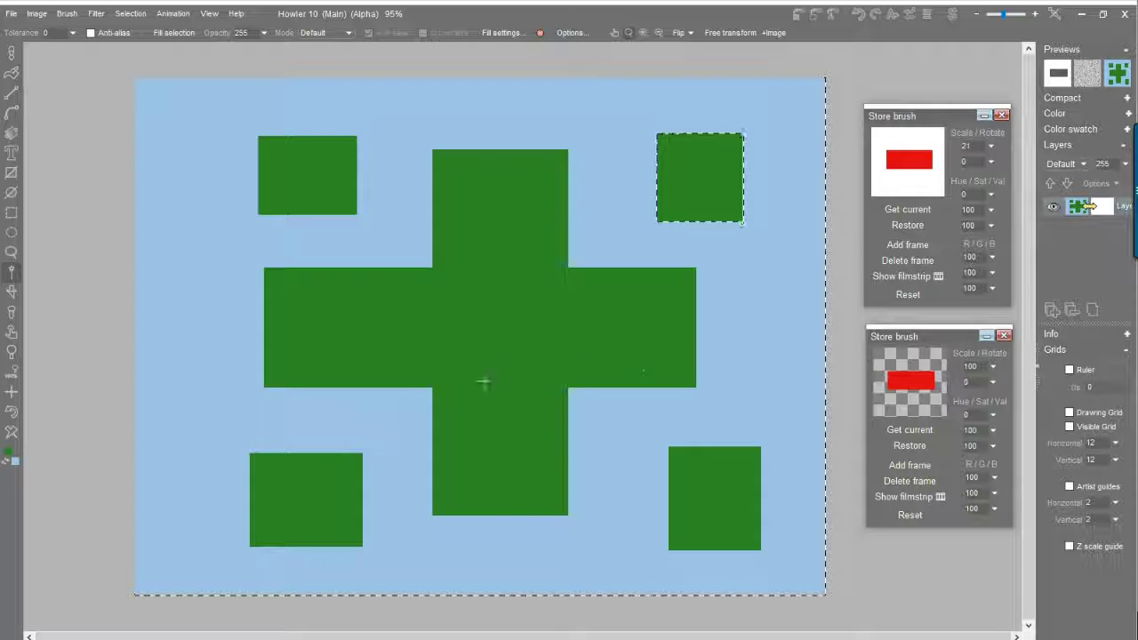
scroll(646, 329, "down", 1)
scroll(617, 338, "up", 2)
scroll(660, 343, "down", 1)
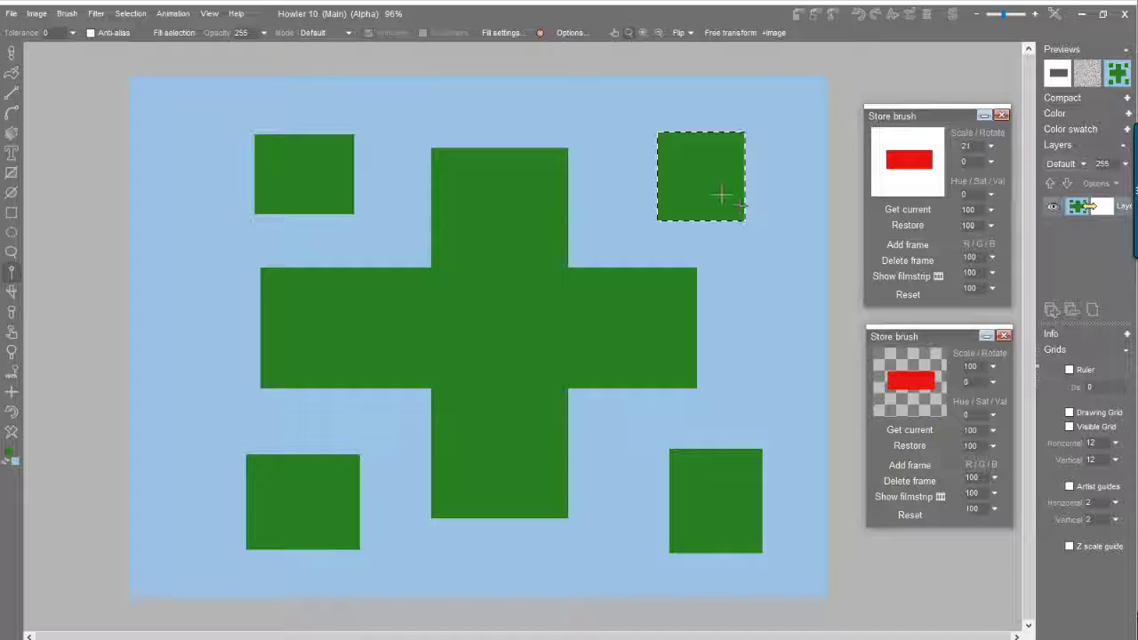
left_click(130, 13)
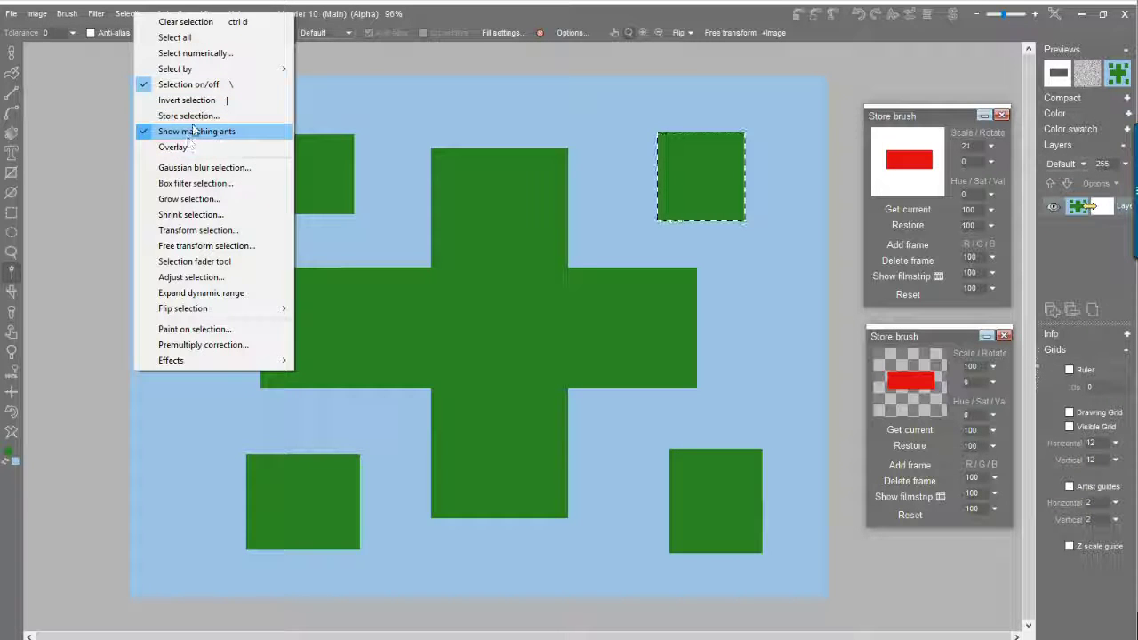
Turn the selection overlay back on and magic-wand select the light-blue background.
left_click(173, 147)
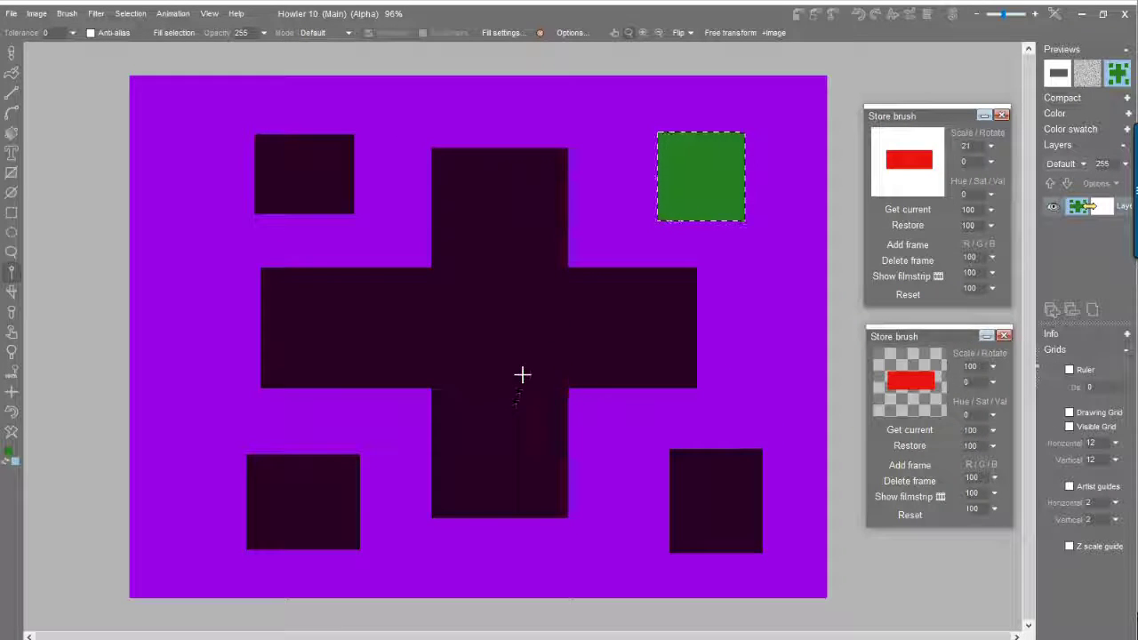
left_click(494, 184)
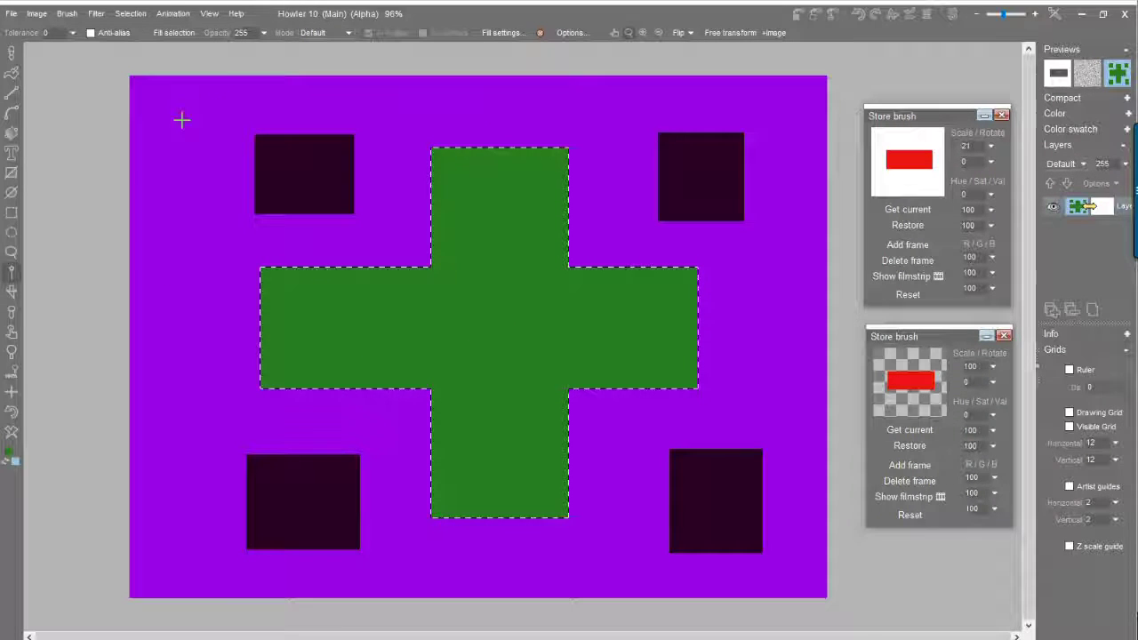
left_click(208, 96)
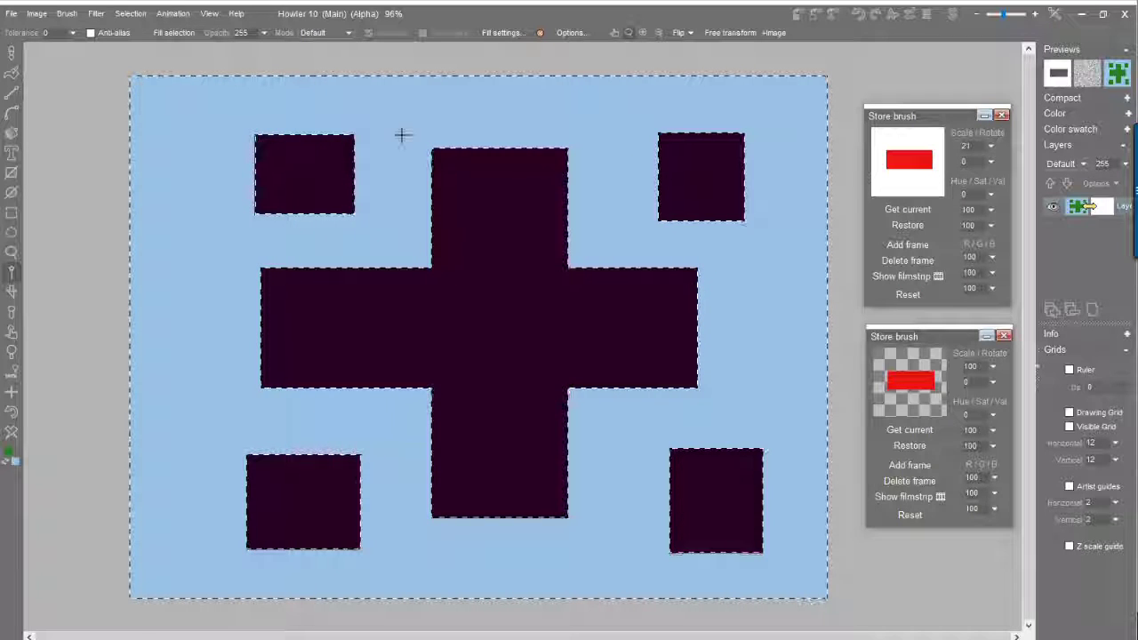
Invert the selection, then narrow it to just the green cross.
left_click(129, 13)
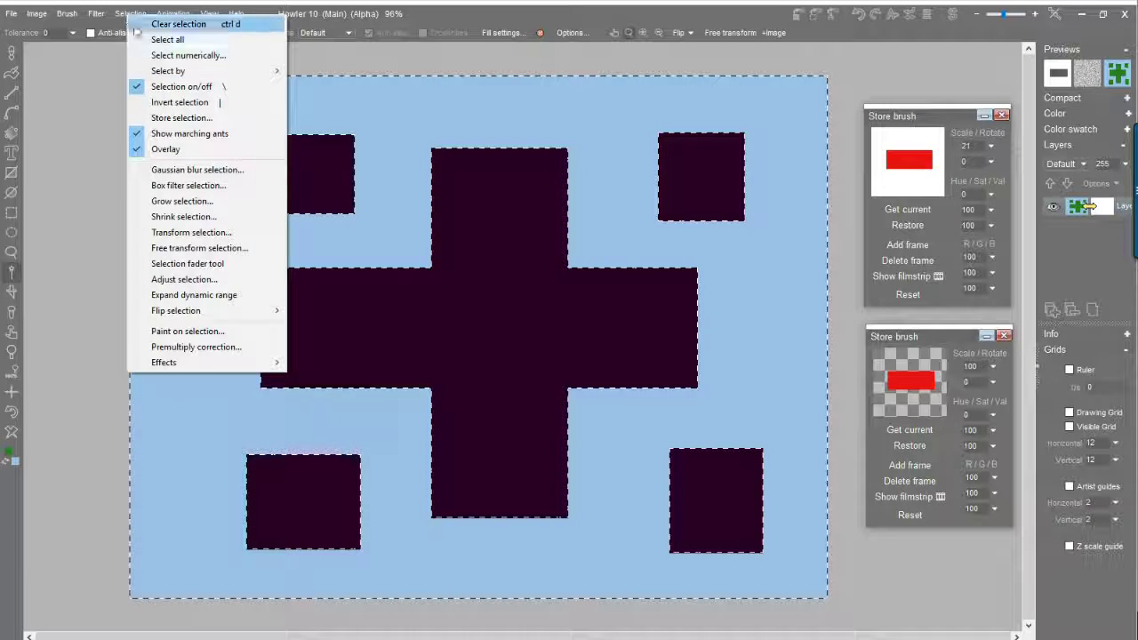
left_click(181, 103)
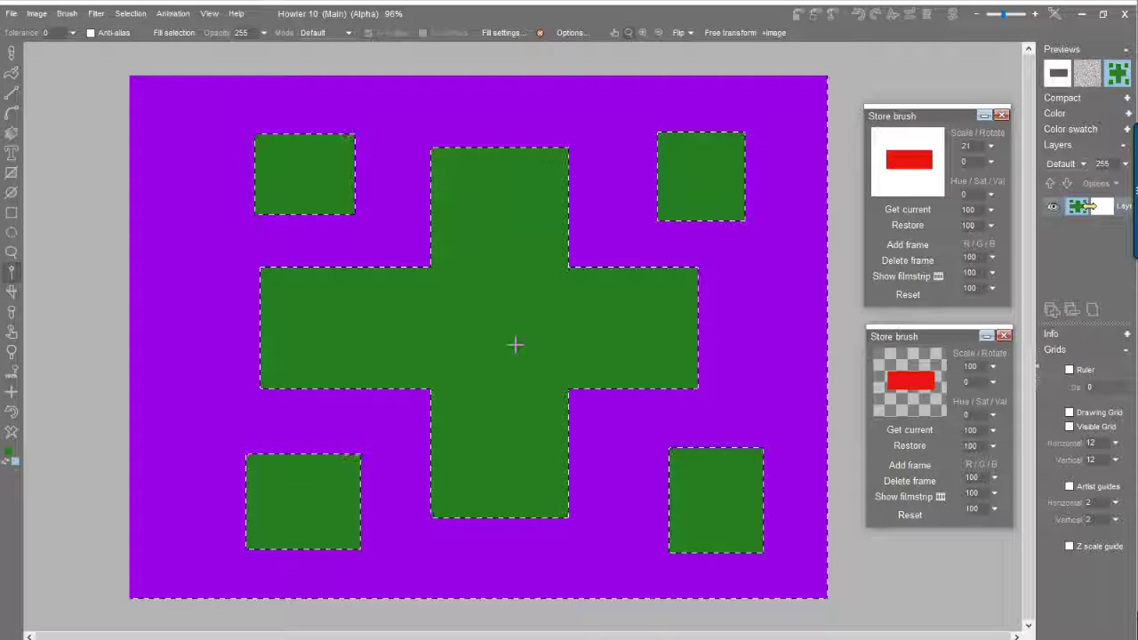
left_click(293, 167)
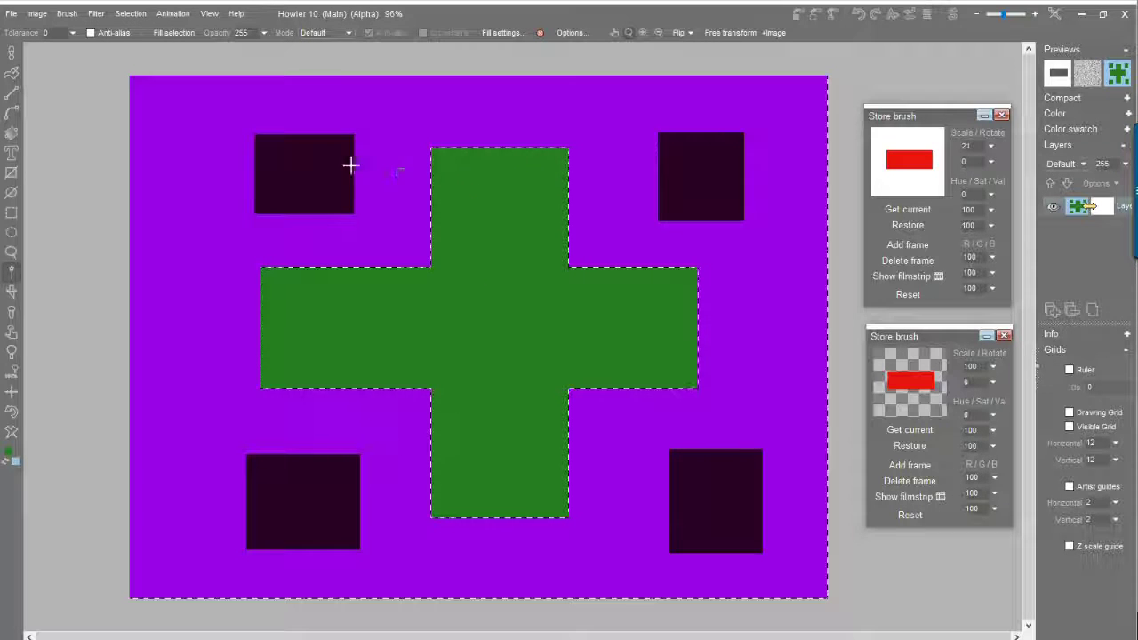
left_click(303, 156)
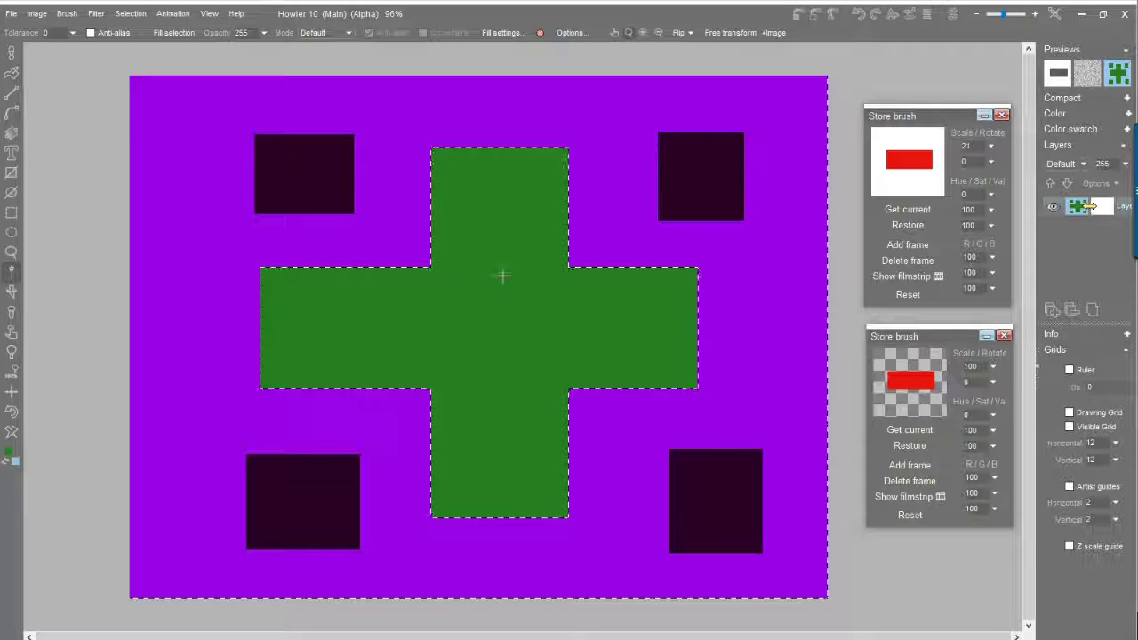
Shift-click the top-left, top-right, bottom-right and bottom-left squares to add them to the selection.
left_click(312, 153)
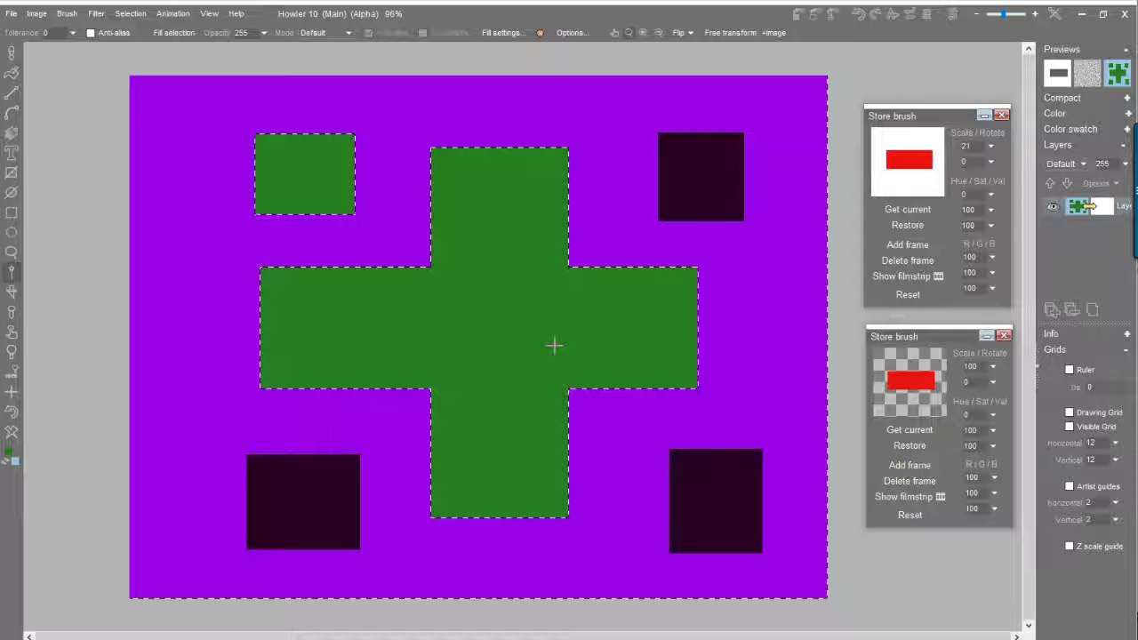
left_click(699, 153)
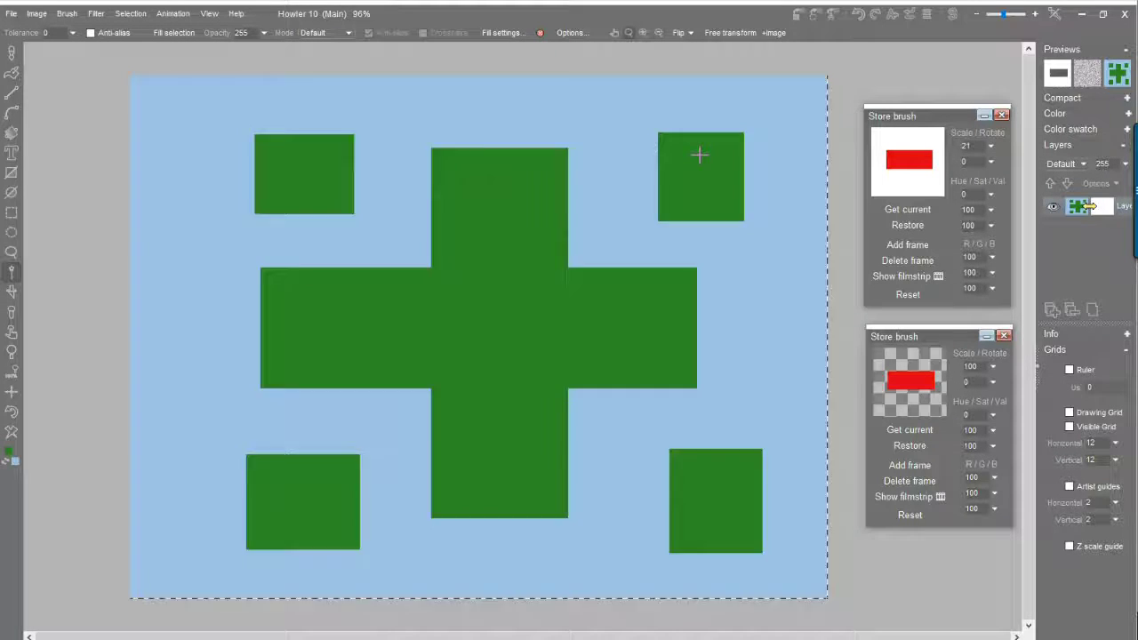
left_click(708, 484)
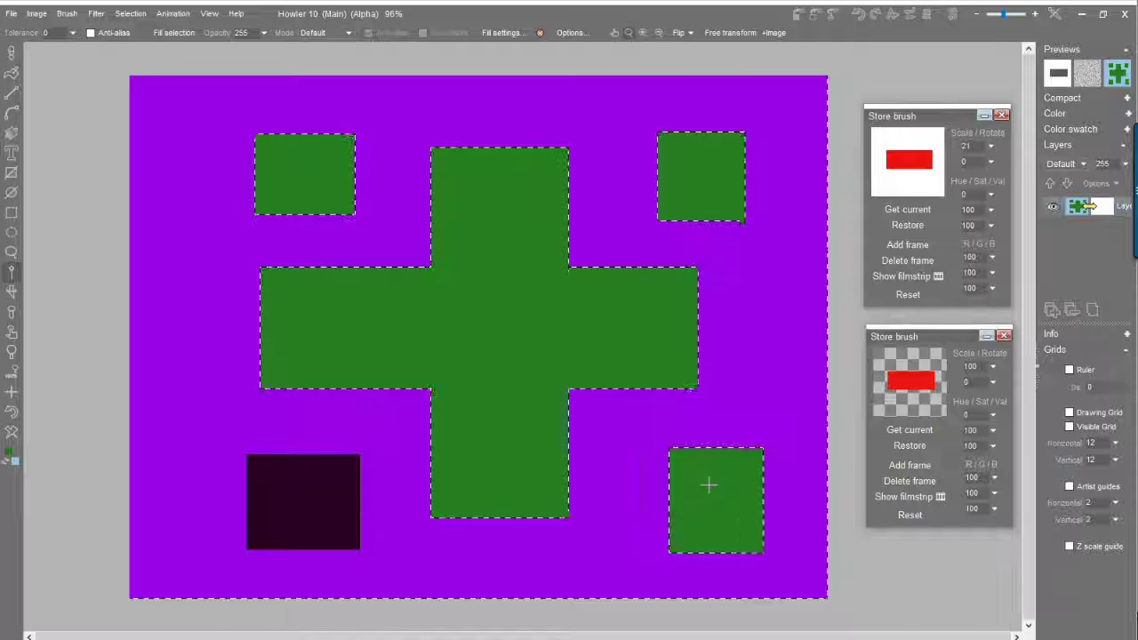
left_click(290, 510)
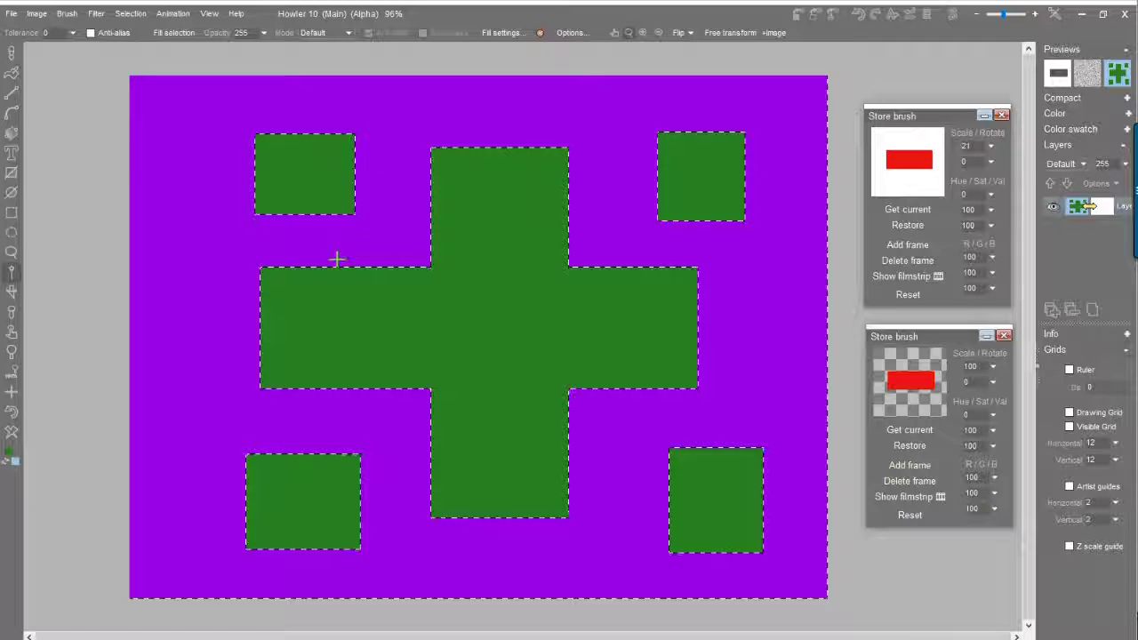
left_click(134, 15)
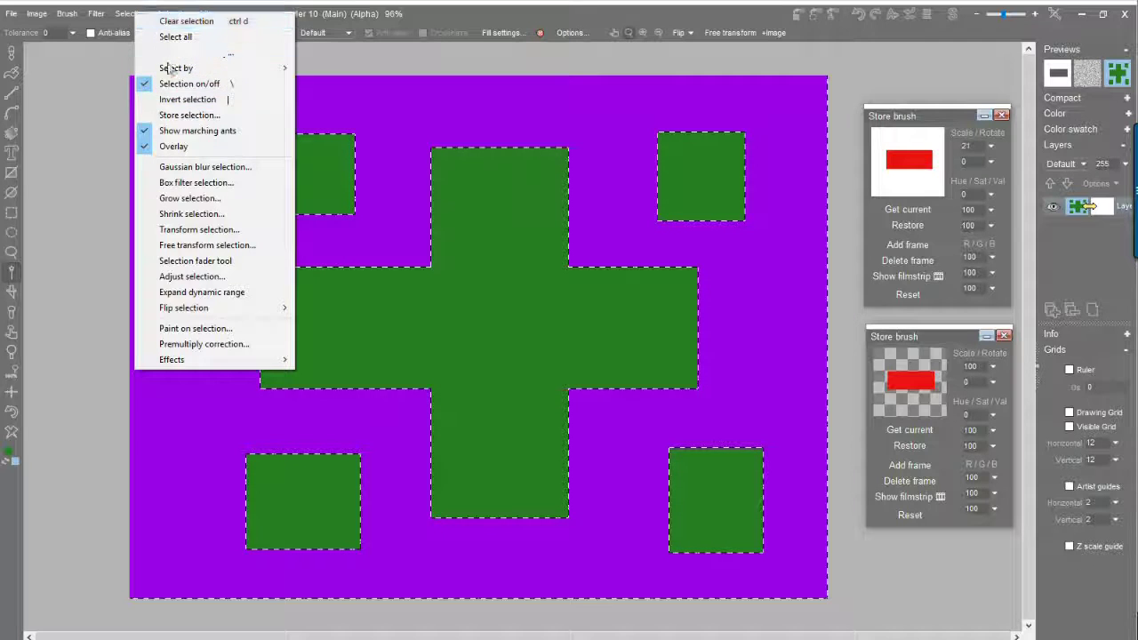
Store the selection as an Alpha mask and store a copy of the image.
left_click(189, 116)
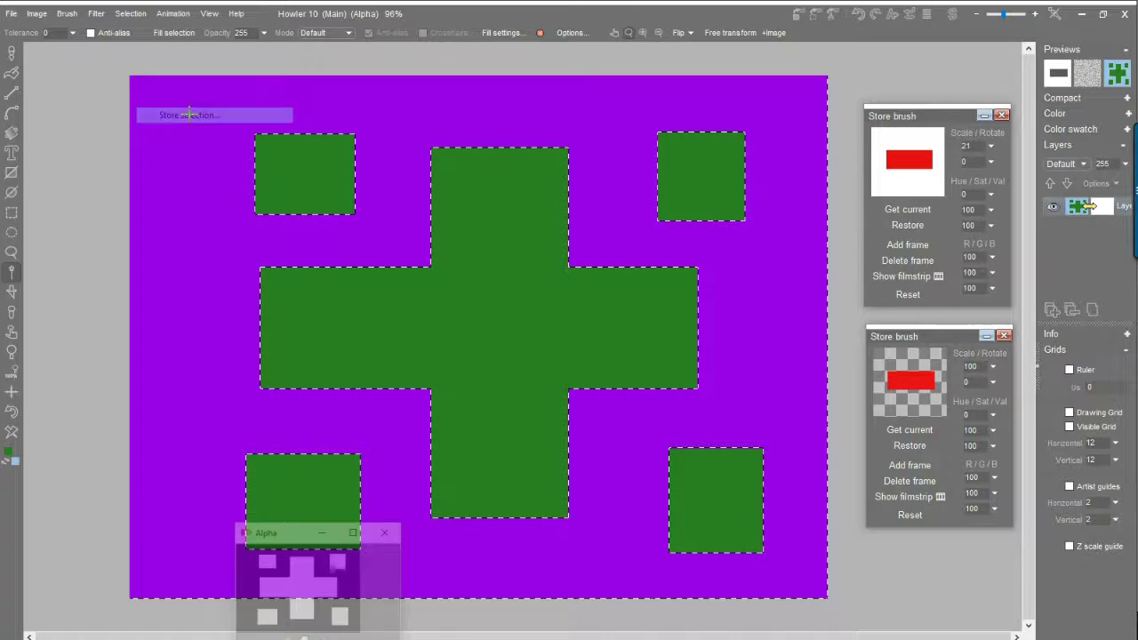
left_click_drag(284, 536, 92, 402)
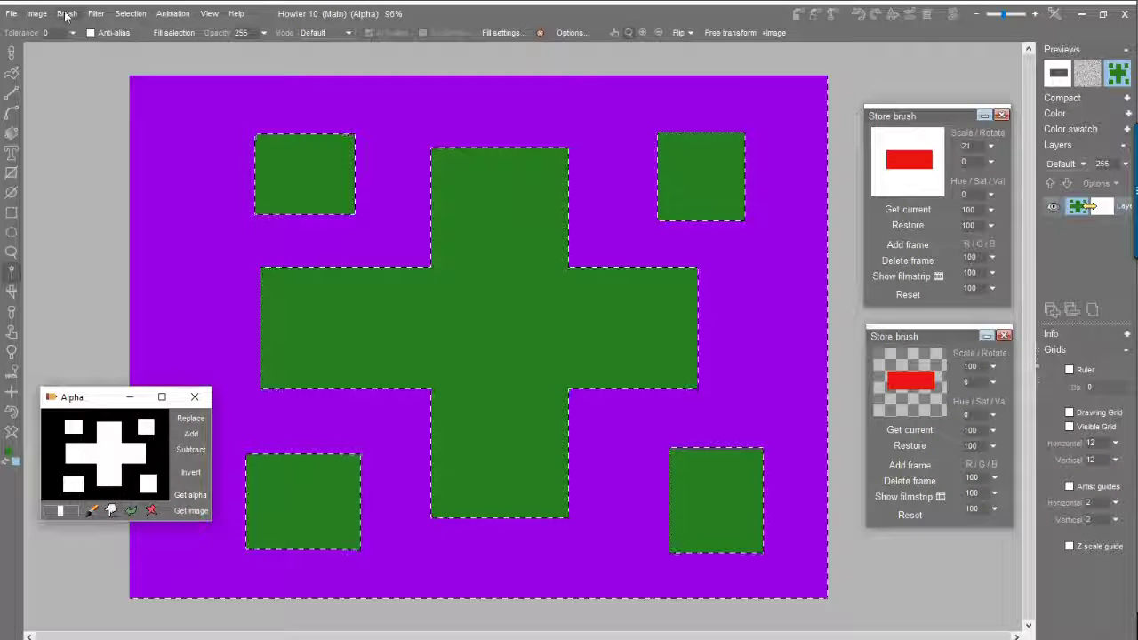
left_click(36, 13)
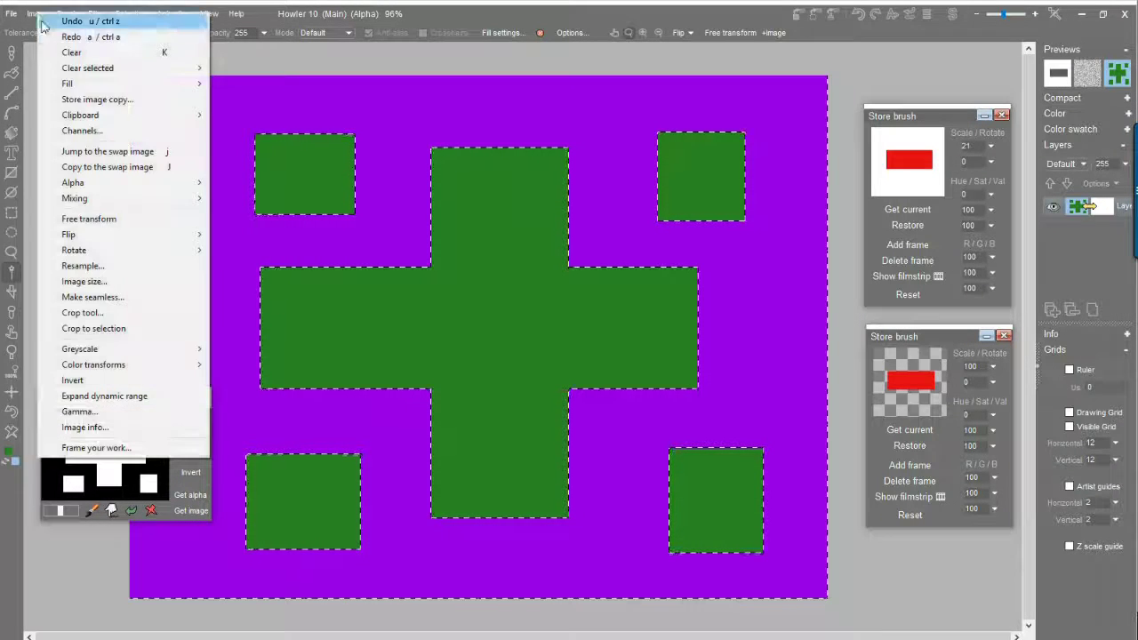
left_click(93, 100)
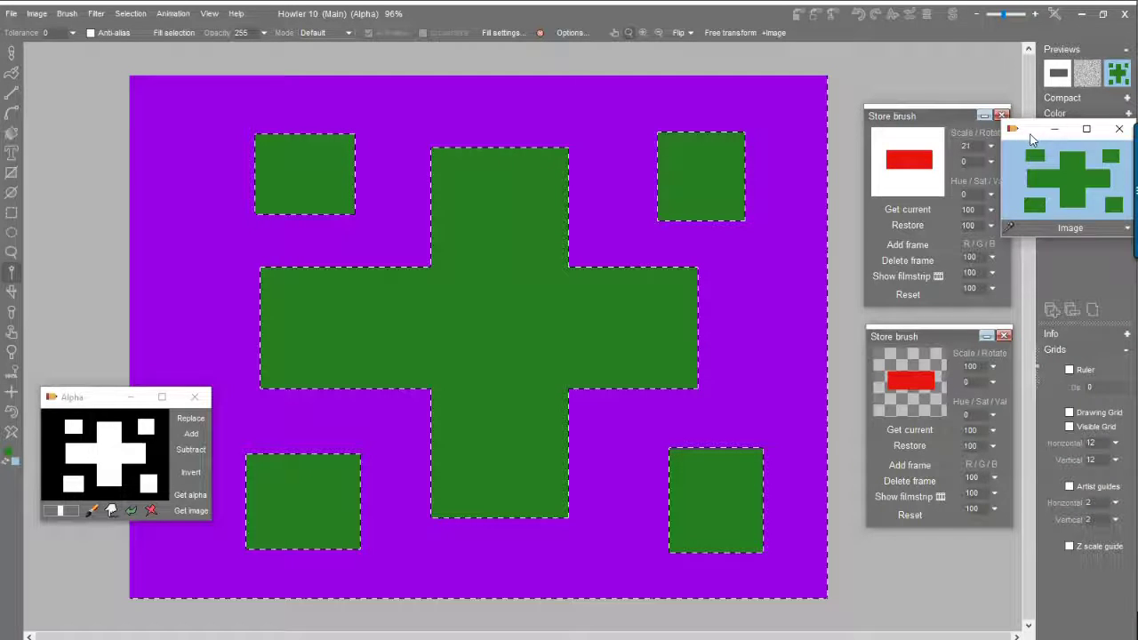
Move and resize the Image store window to the upper left, above the Alpha mask.
left_click_drag(1023, 136, 69, 63)
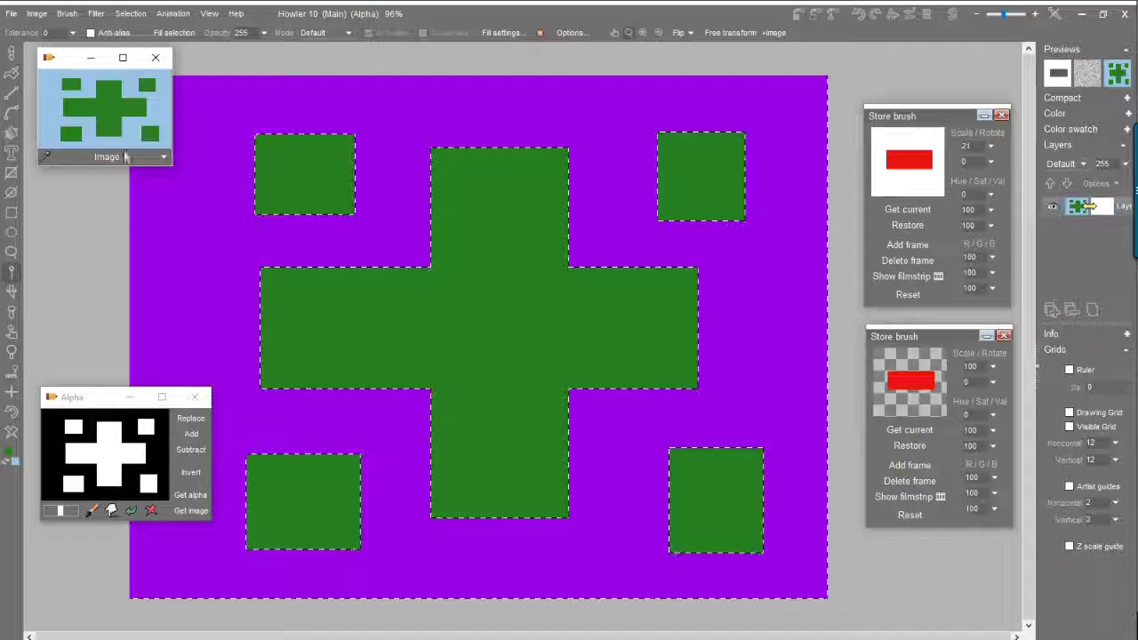
left_click_drag(172, 168, 217, 228)
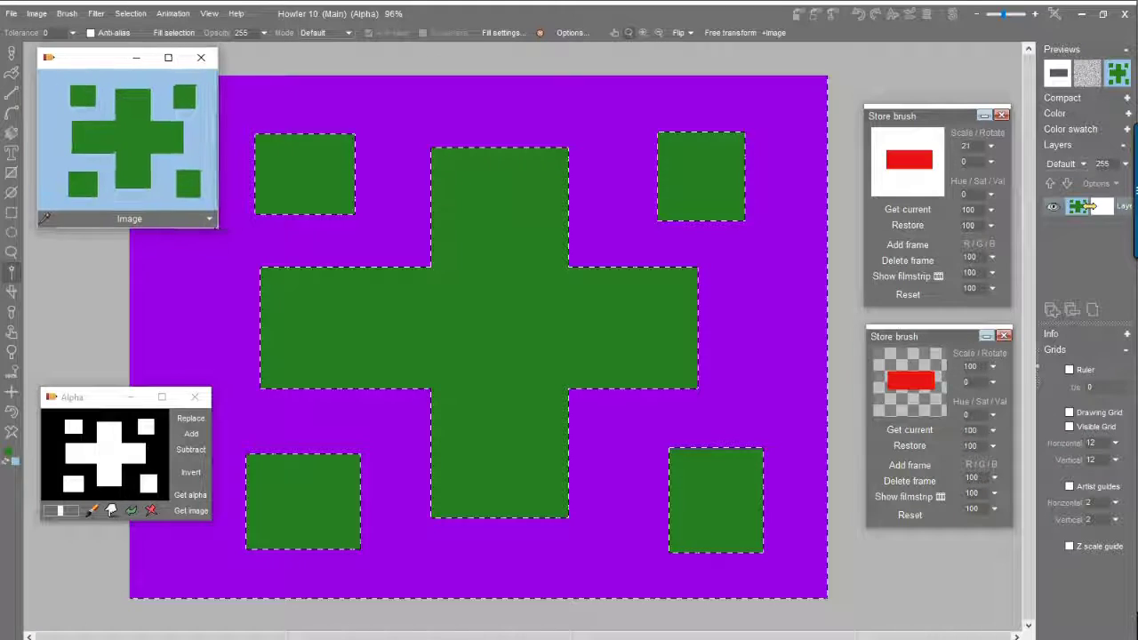
left_click(209, 218)
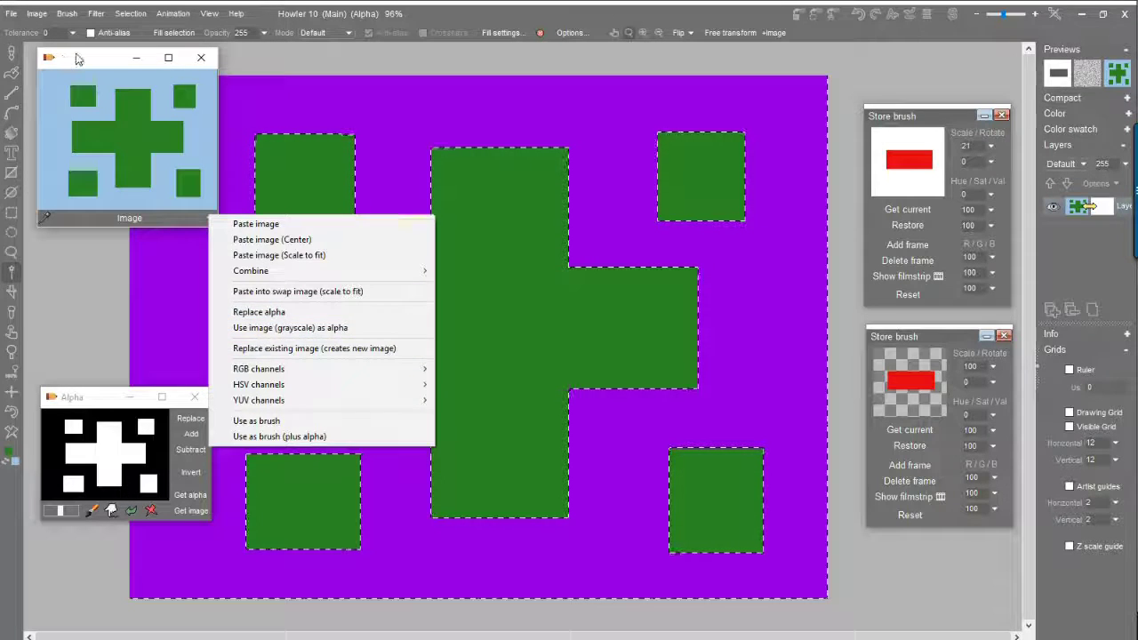
left_click(71, 57)
left_click_drag(76, 57, 77, 115)
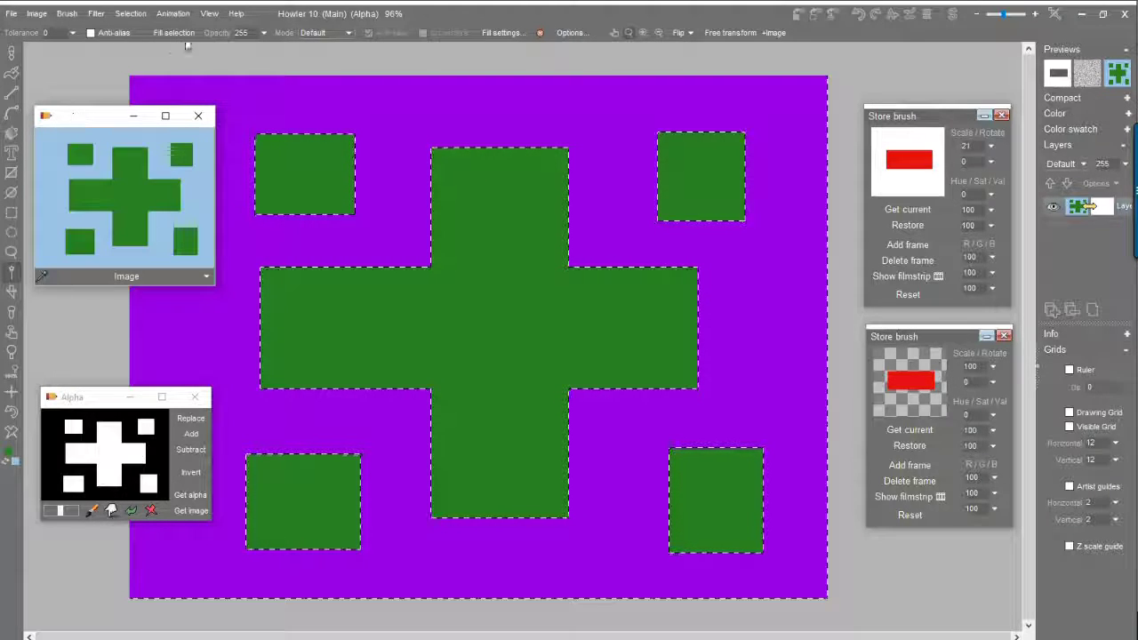
left_click(129, 14)
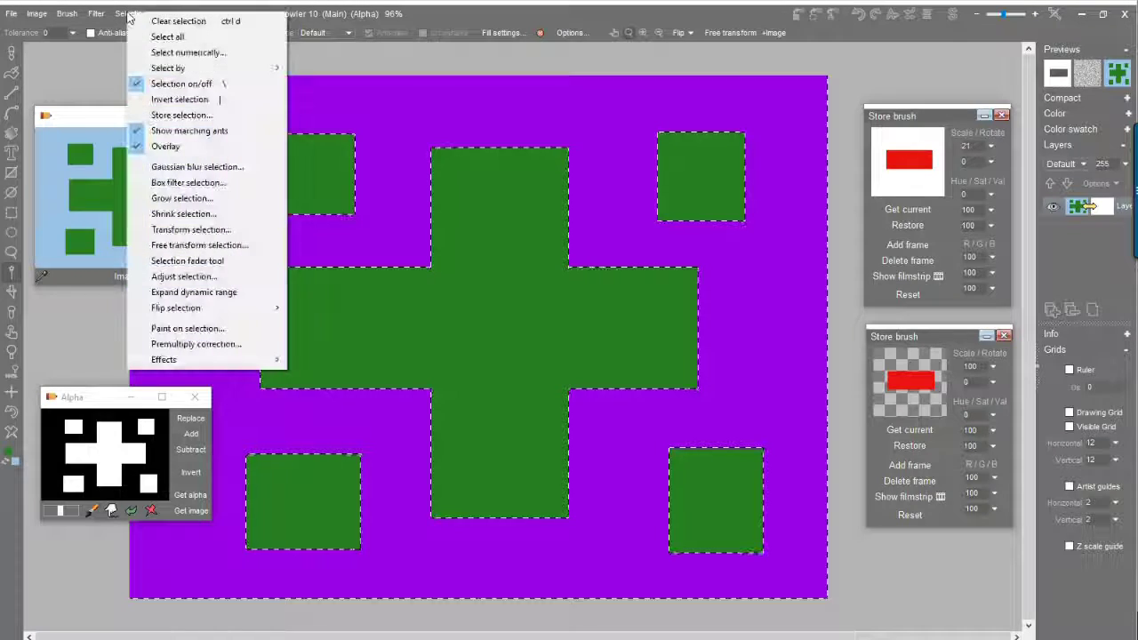
Clear the selection, then choose Replace alpha in the Image store dropdown.
left_click(173, 20)
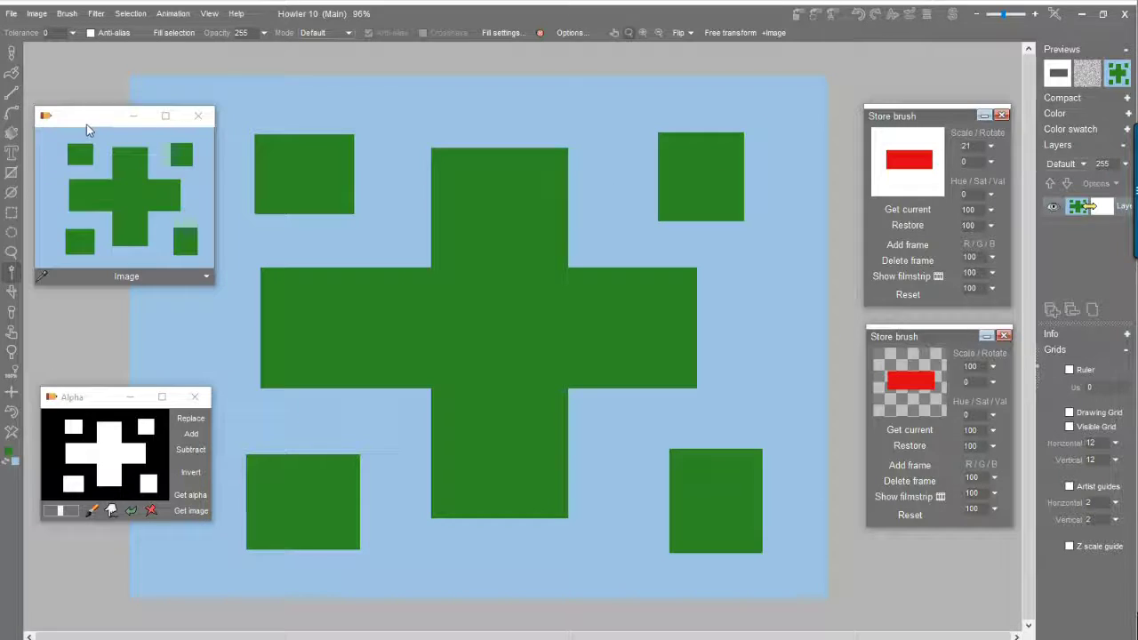
left_click_drag(86, 119, 89, 75)
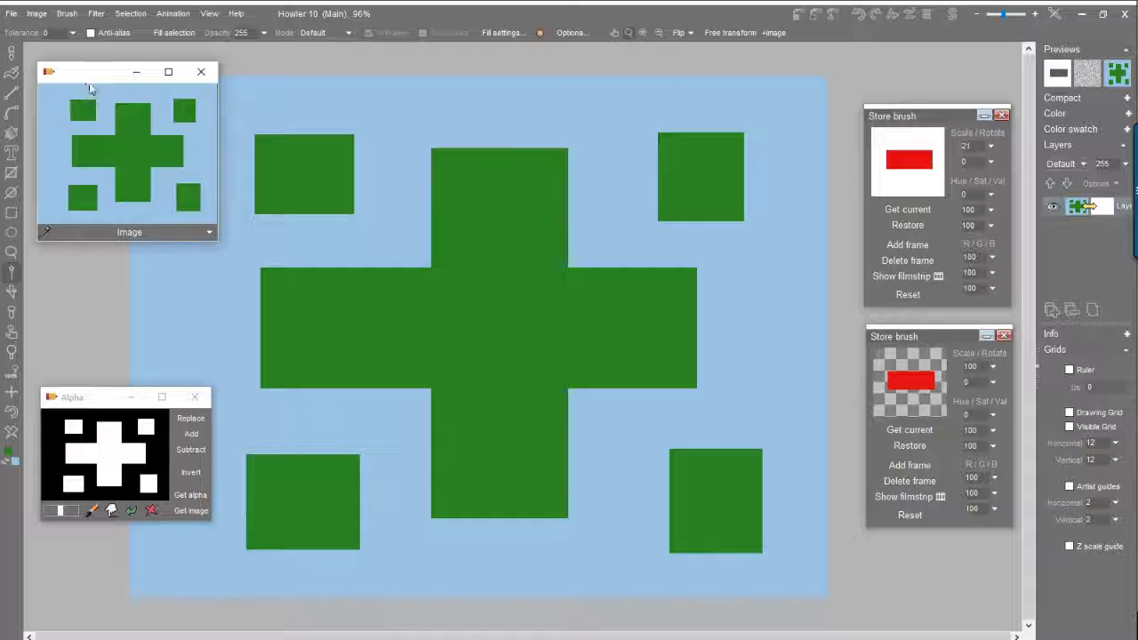
left_click(210, 233)
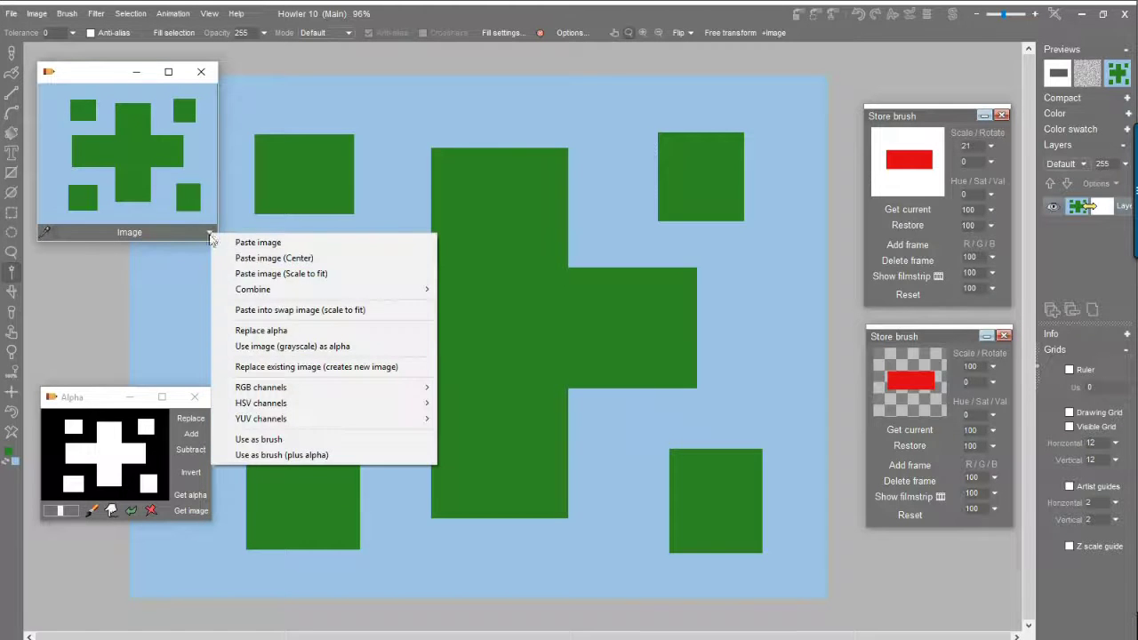
left_click(289, 339)
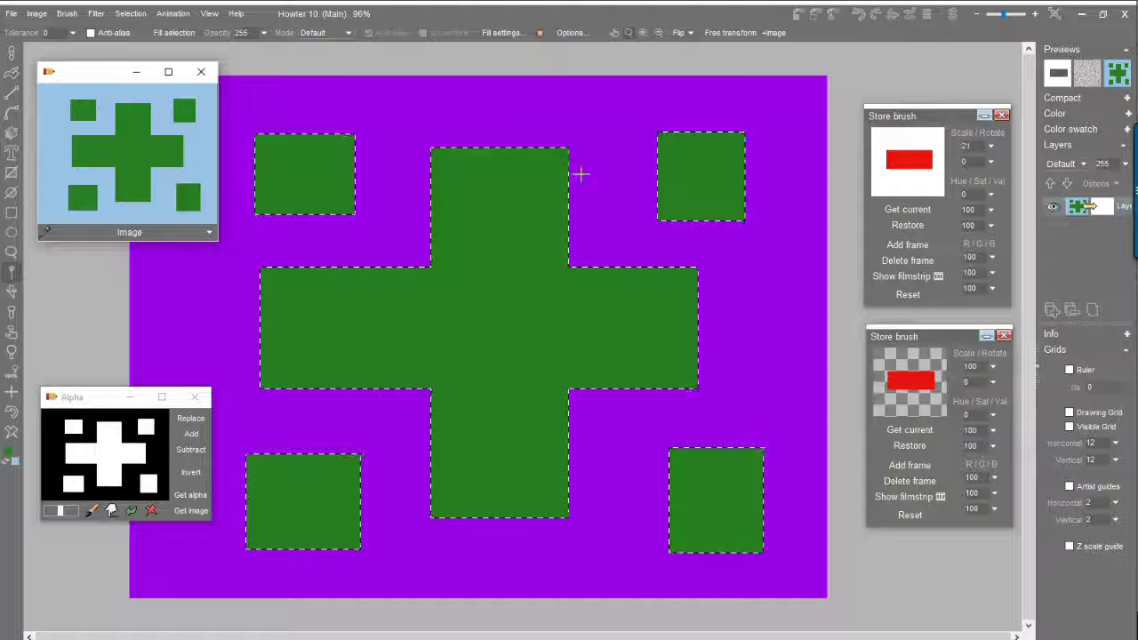
left_click(37, 13)
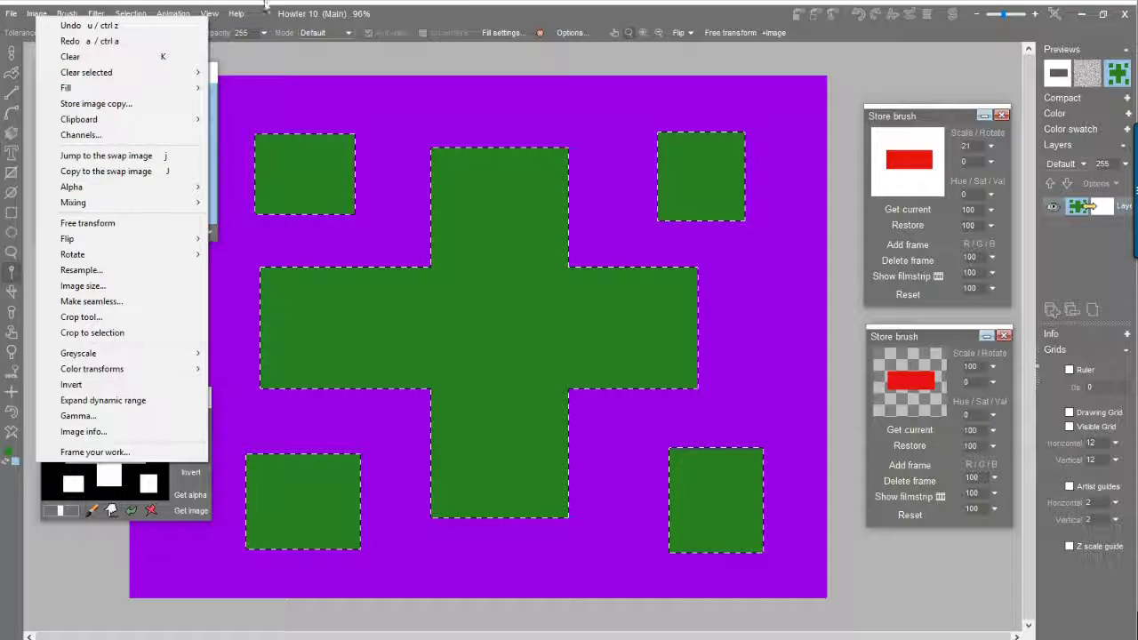
Nudge the stored-image preview window slightly right, then minimize it to clear the canvas.
left_click(433, 4)
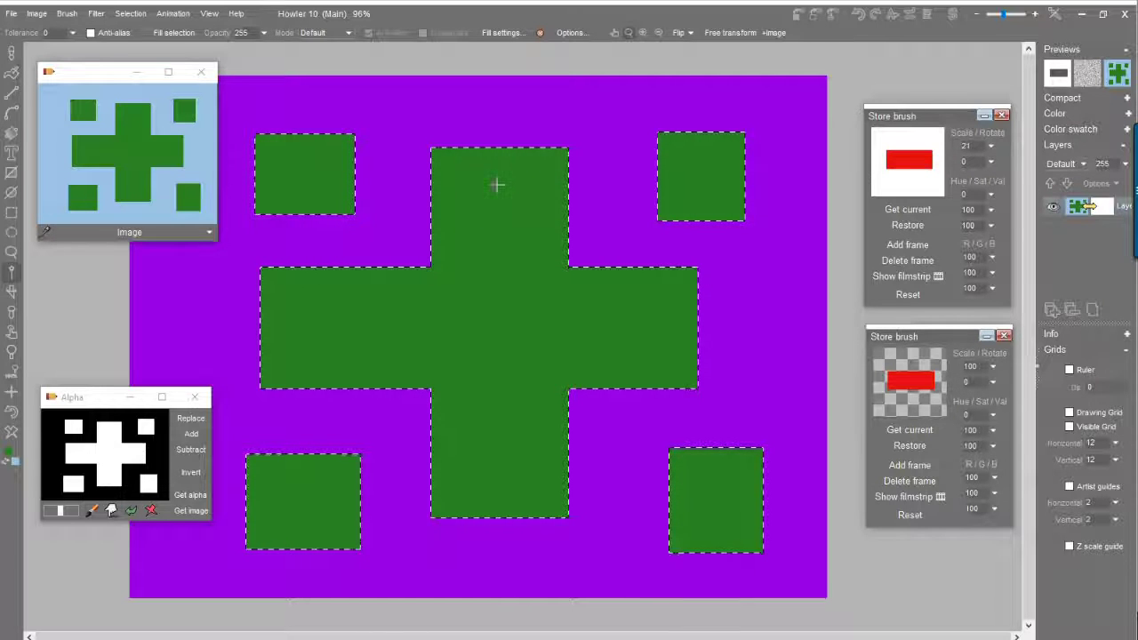
left_click_drag(94, 76, 106, 77)
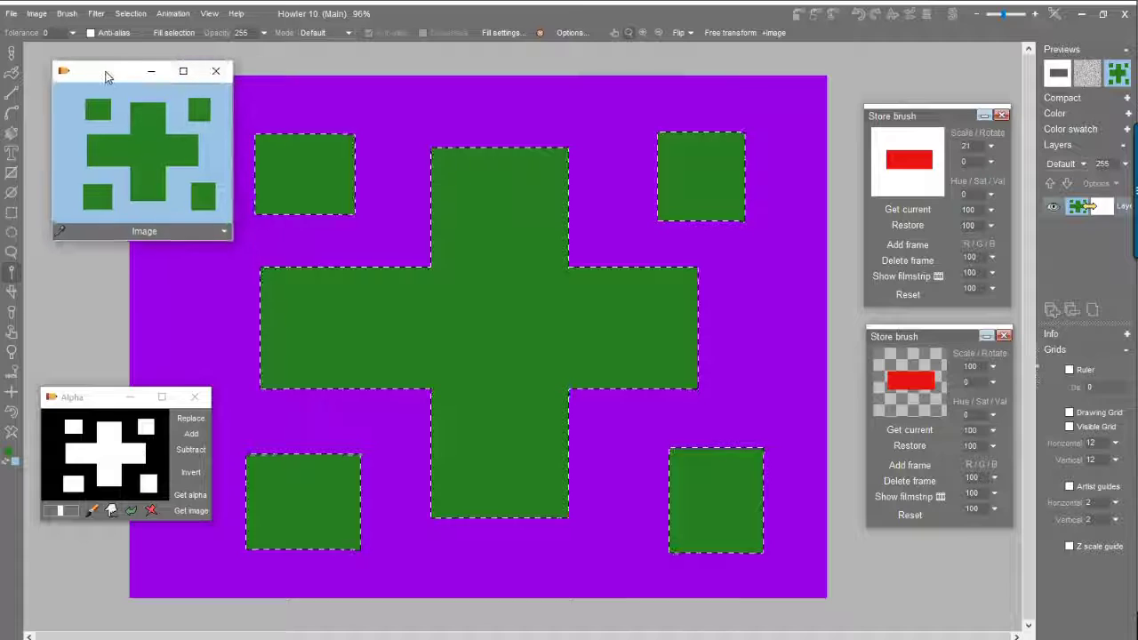
left_click(224, 231)
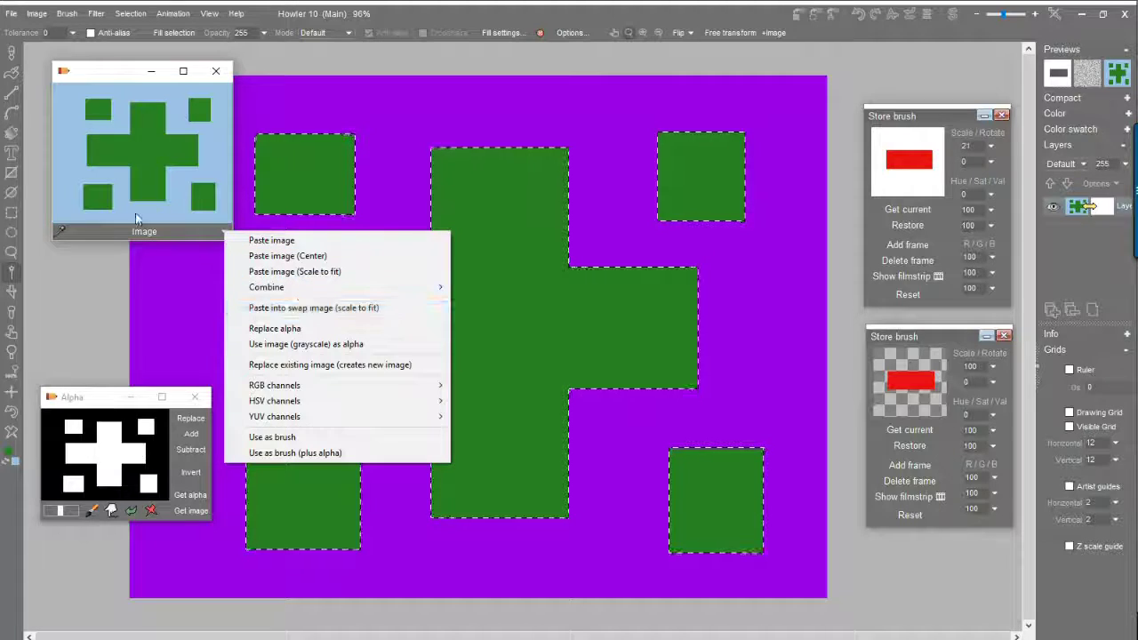
left_click(104, 75)
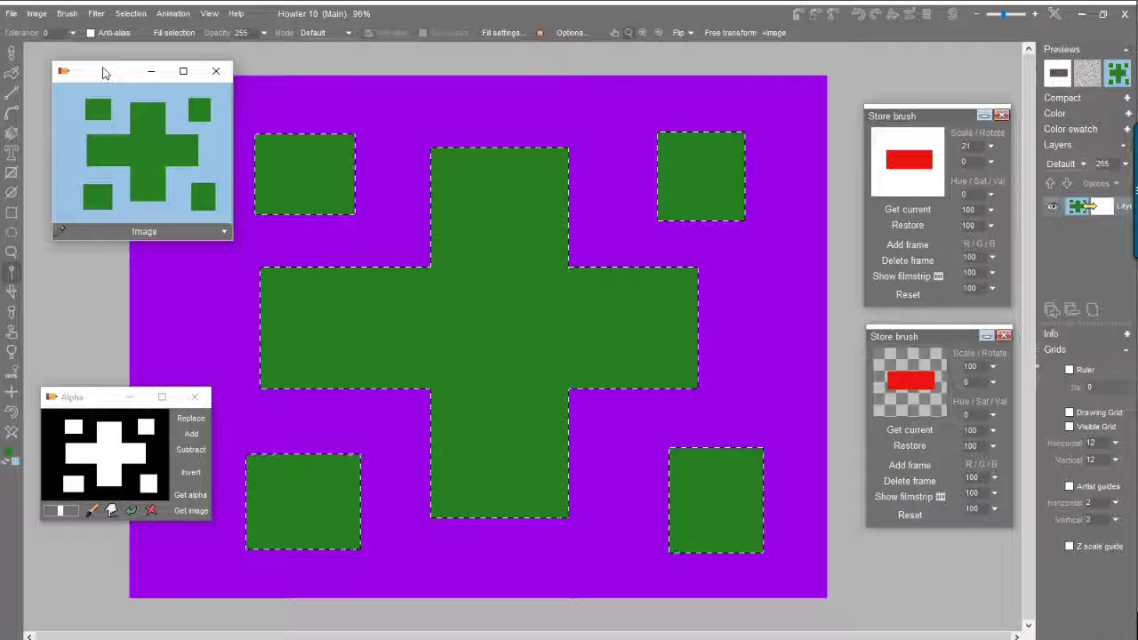
left_click(153, 75)
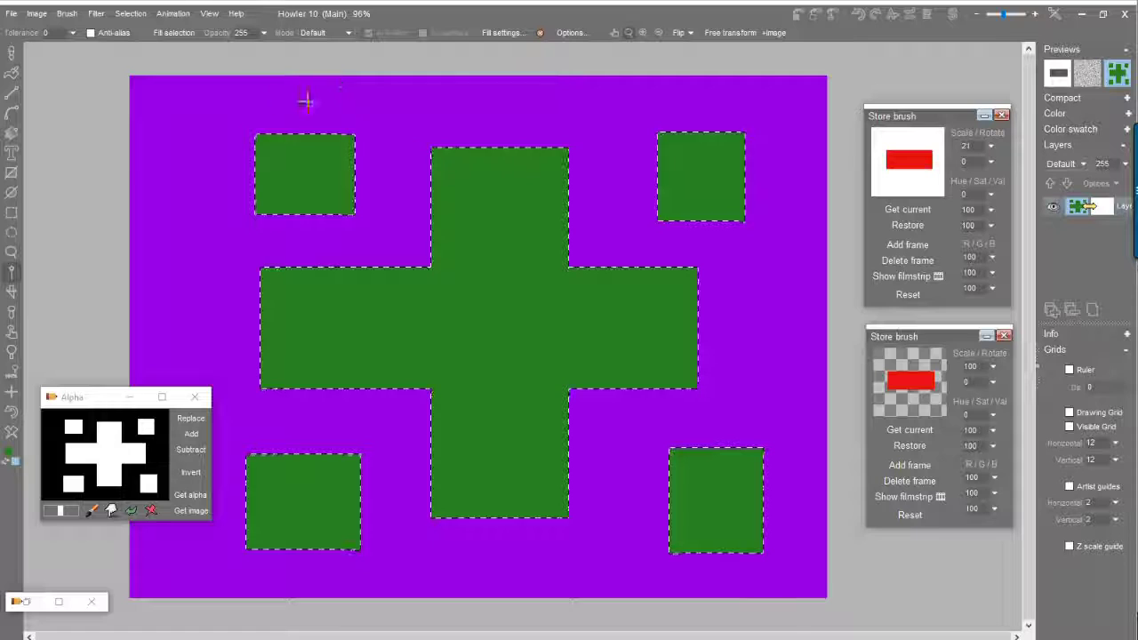
Save the green cross image as 'example 4' with the Png file format kept.
left_click(11, 13)
mouse_move(58, 56)
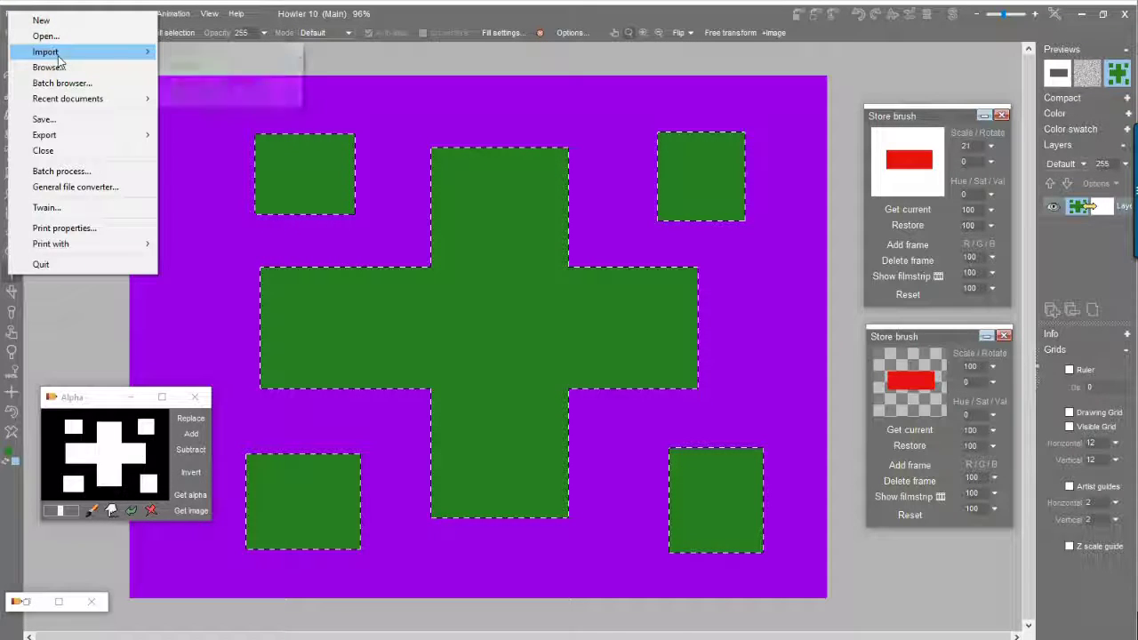
left_click(80, 119)
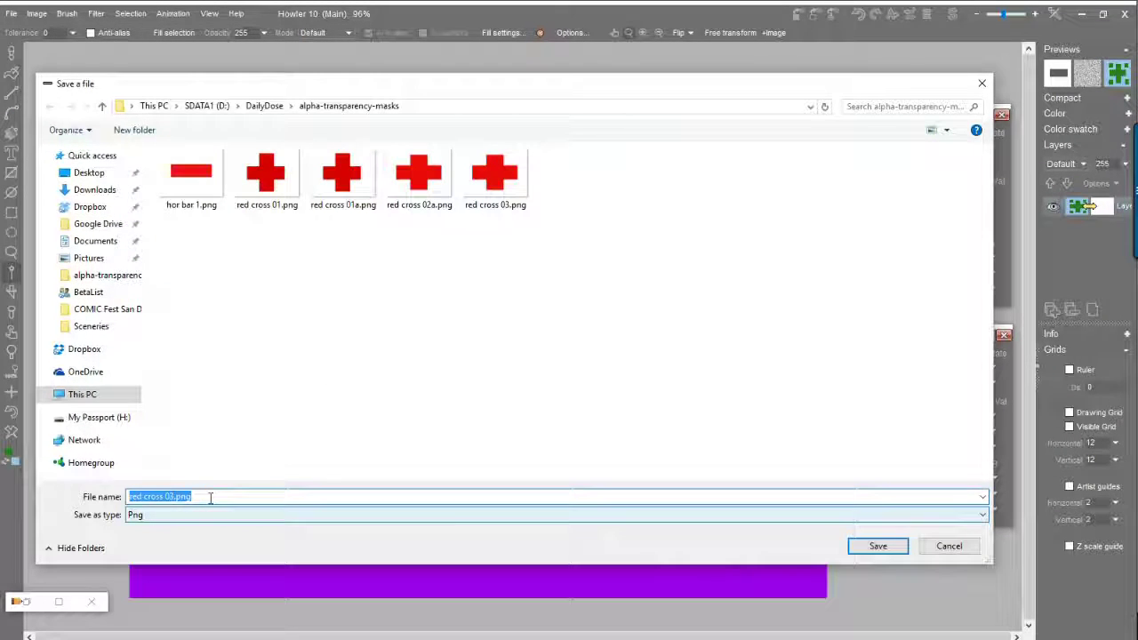
type("example 4")
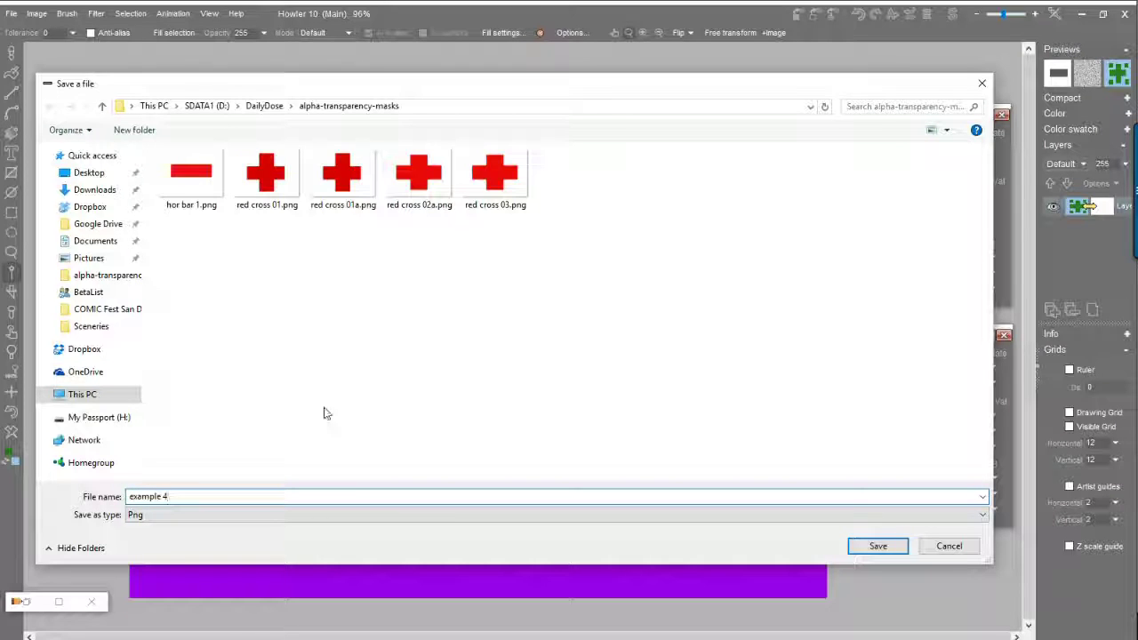
left_click(160, 515)
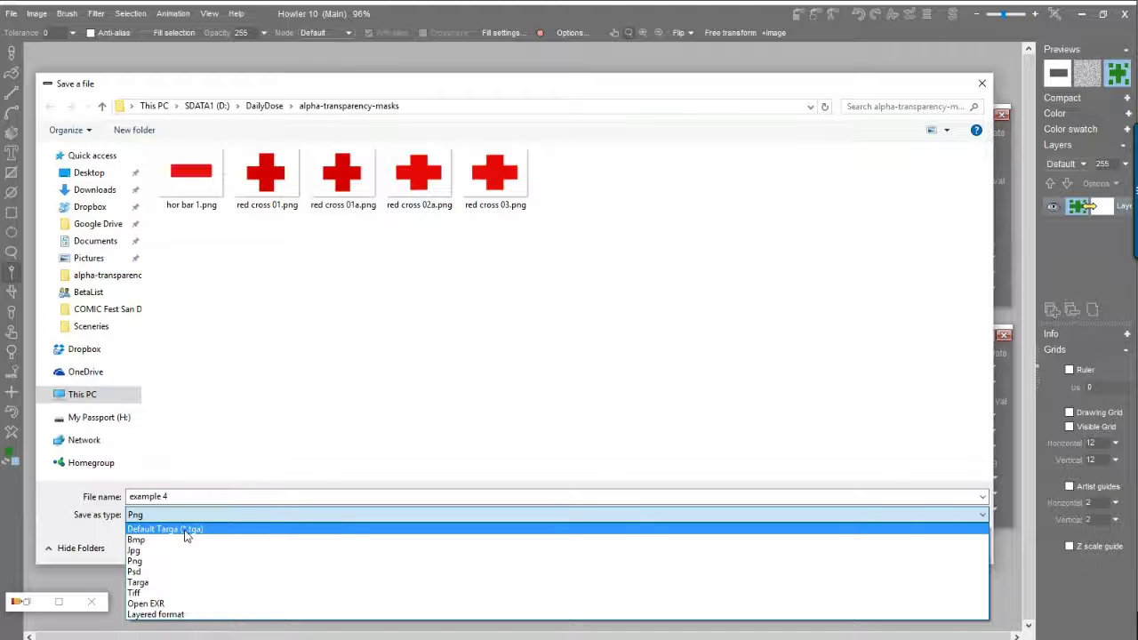
left_click(143, 563)
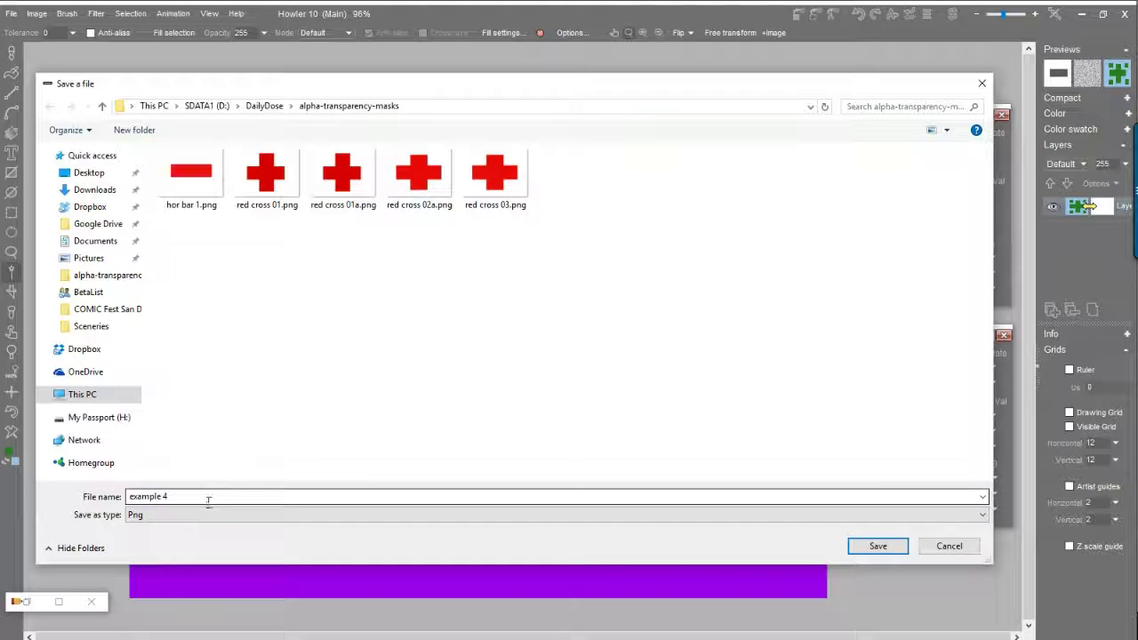
left_click(879, 546)
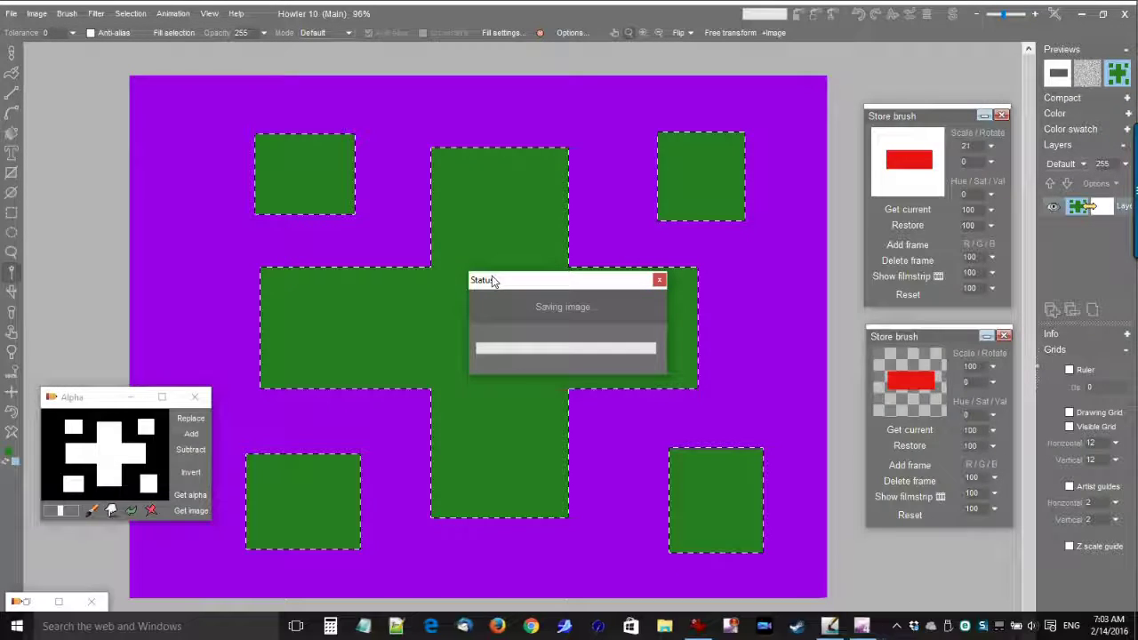
left_click(12, 14)
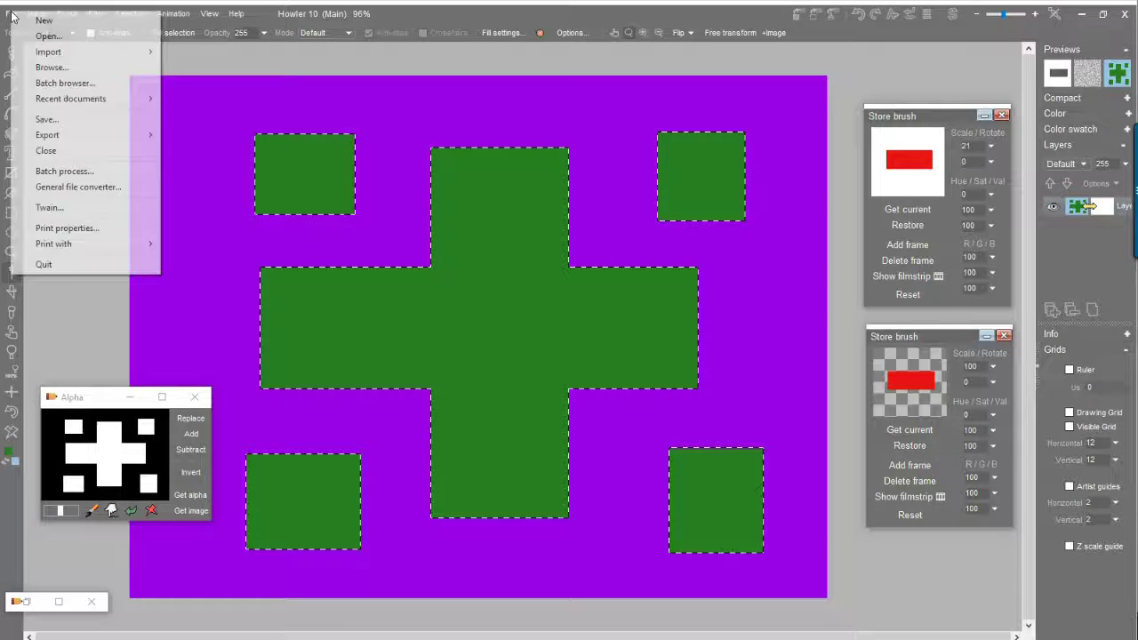
Save a Default Targa copy 'example 4.tga' using 32 bit color pixels.
left_click(79, 118)
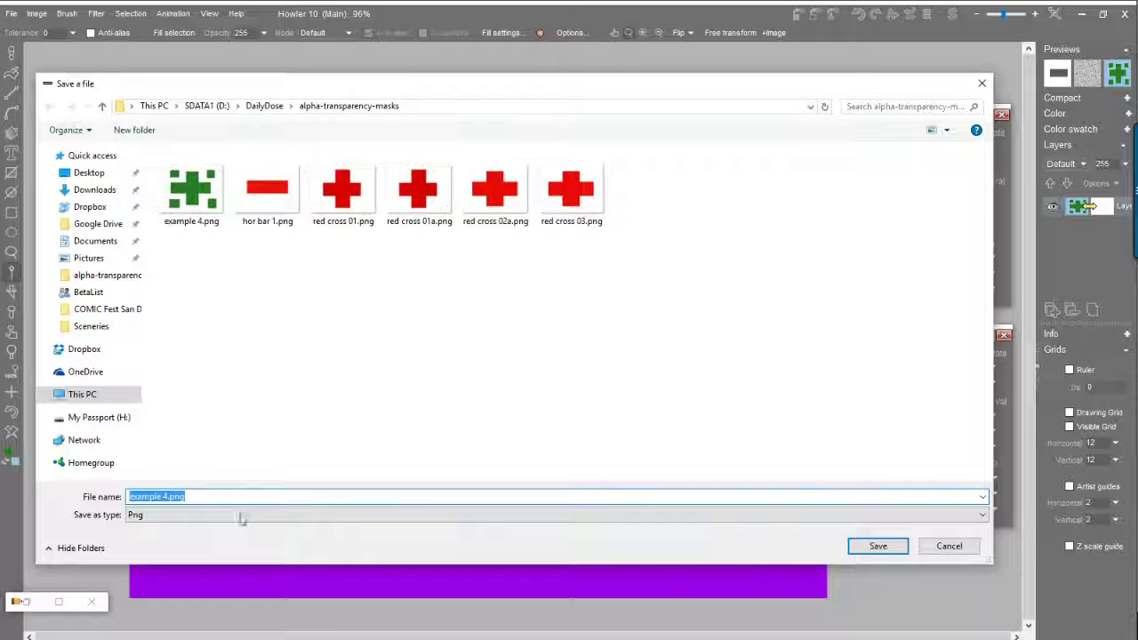
left_click(165, 516)
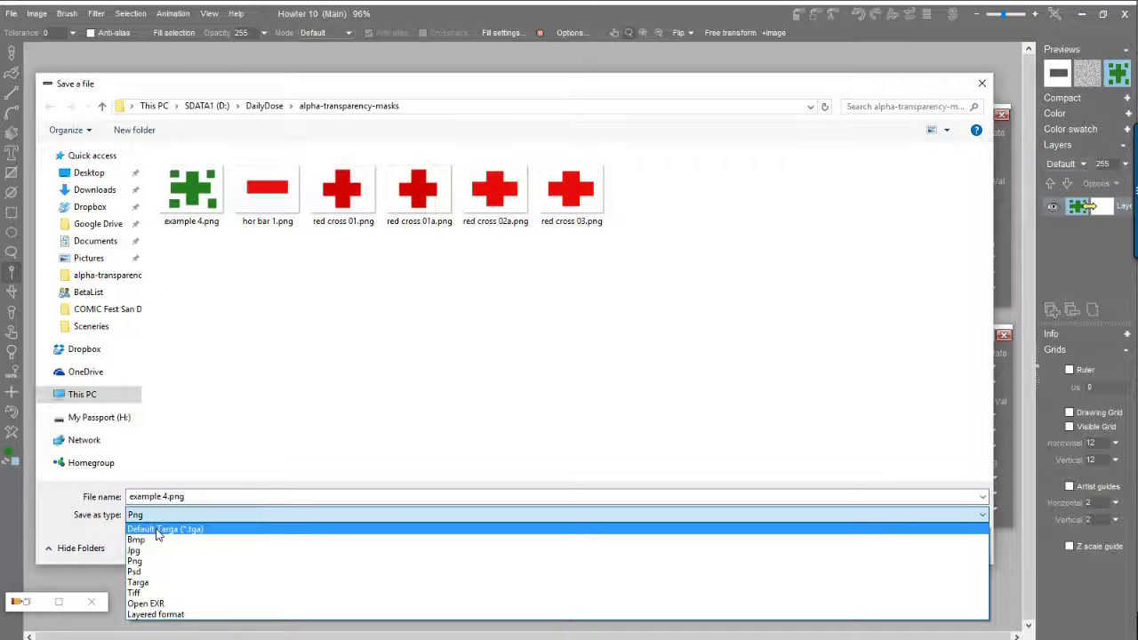
left_click(158, 528)
left_click(874, 544)
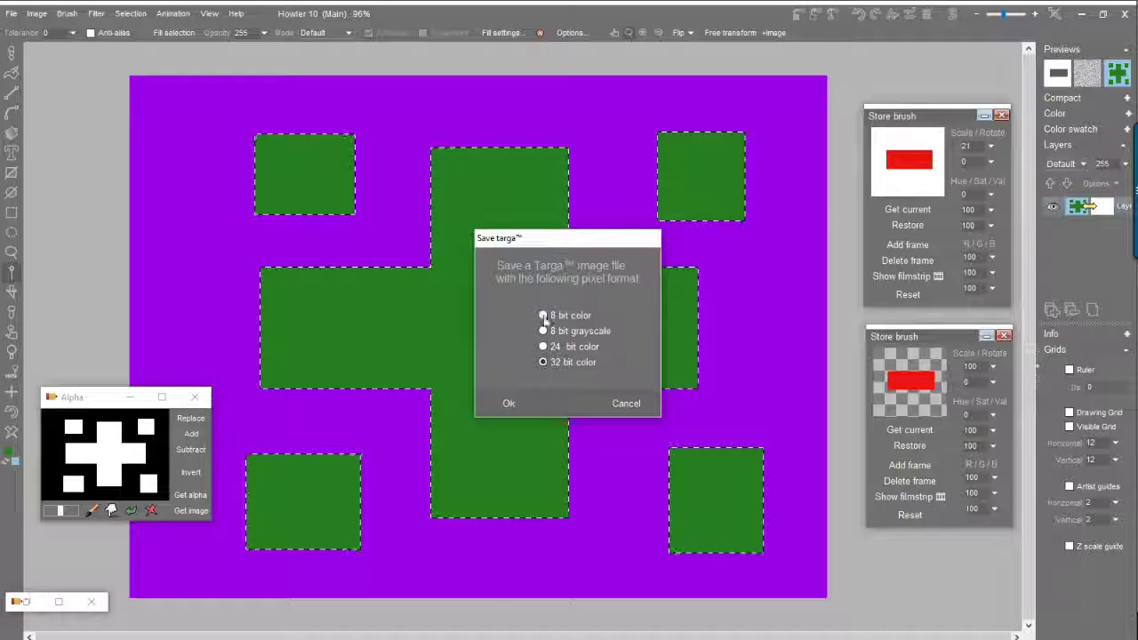
left_click(547, 347)
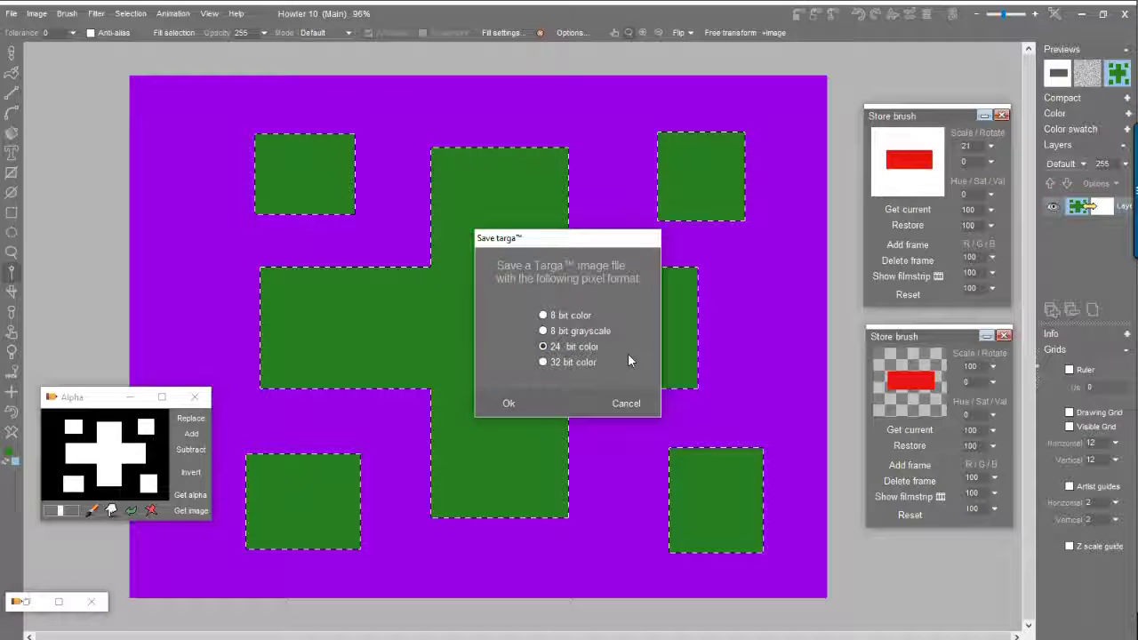
left_click(564, 359)
left_click(507, 401)
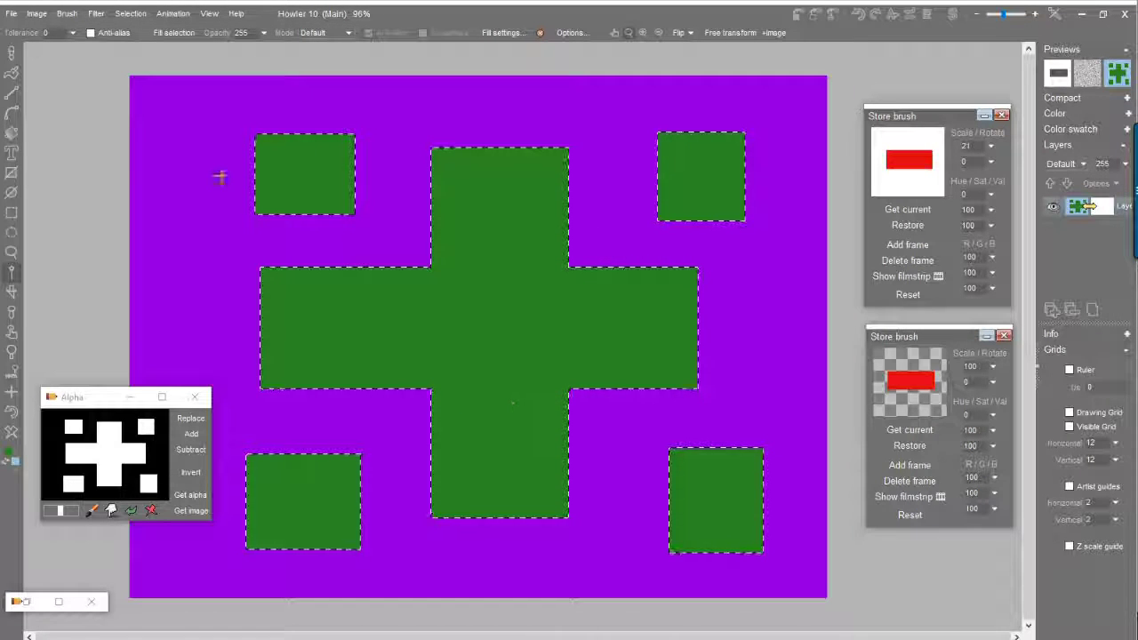
left_click(12, 13)
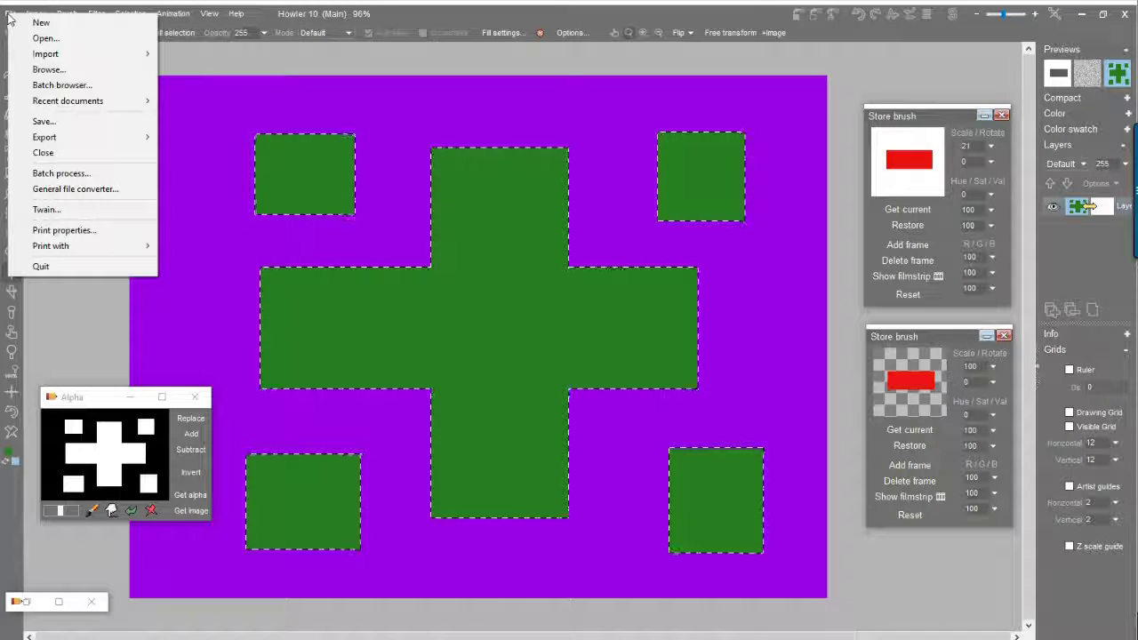
Save a third copy, 'example 4.tif', using the Tiff file format.
left_click(79, 125)
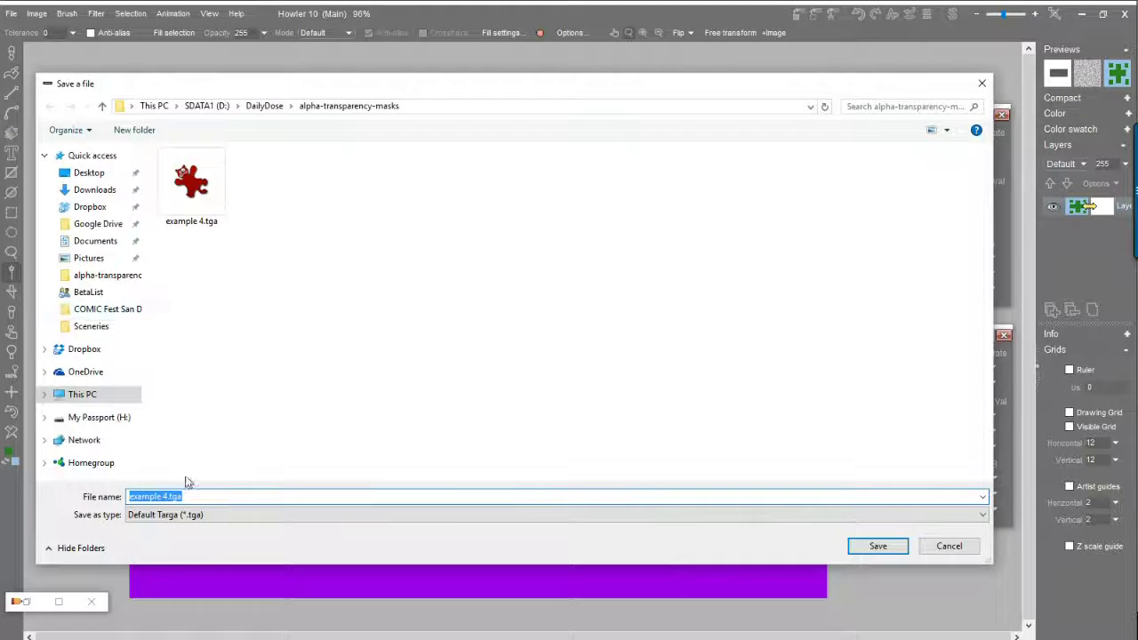
left_click(174, 514)
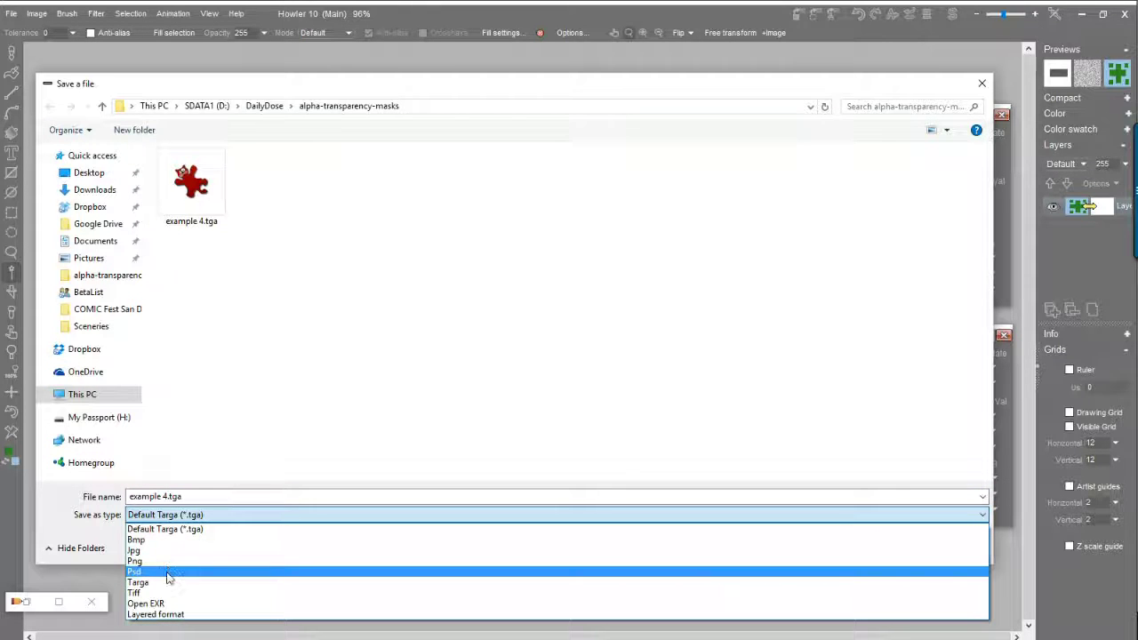
left_click(158, 593)
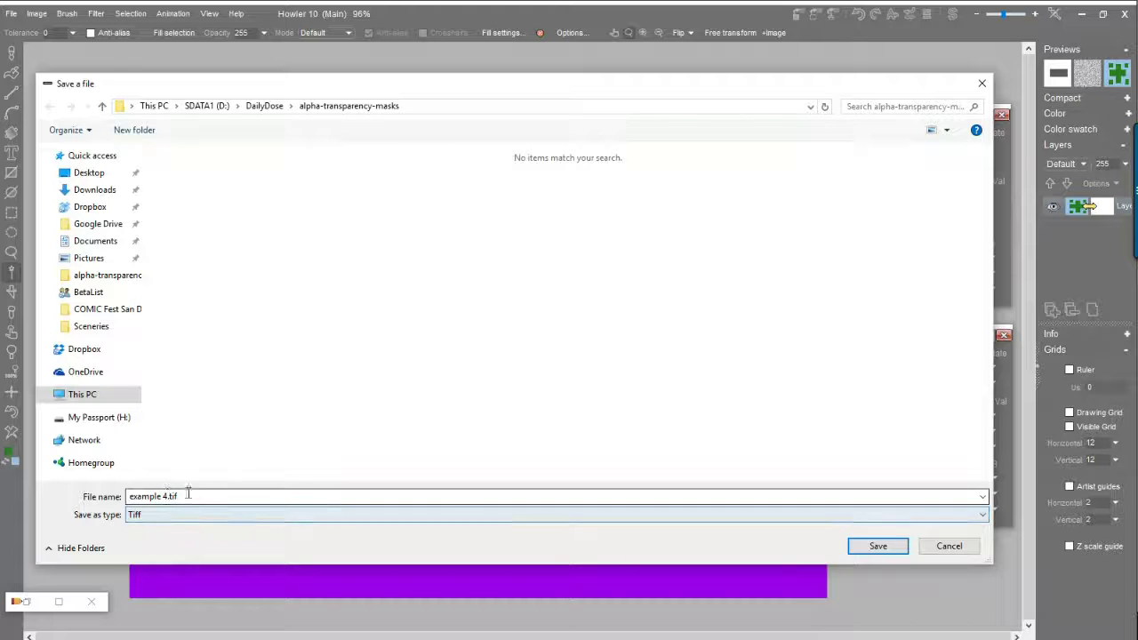
left_click(877, 546)
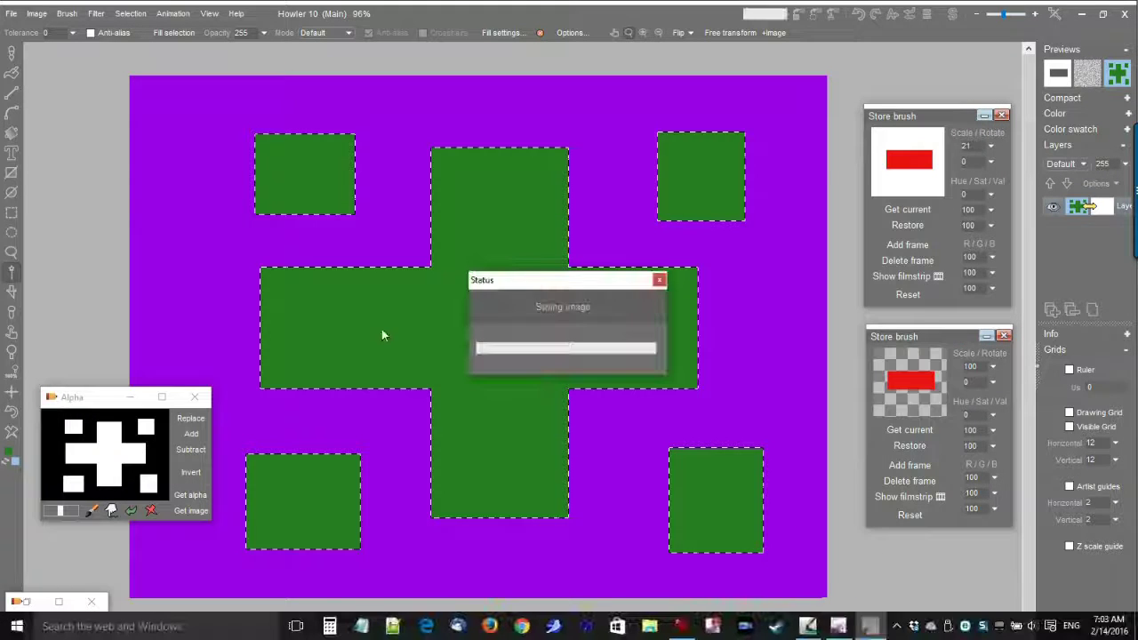
left_click(15, 13)
left_click(434, 18)
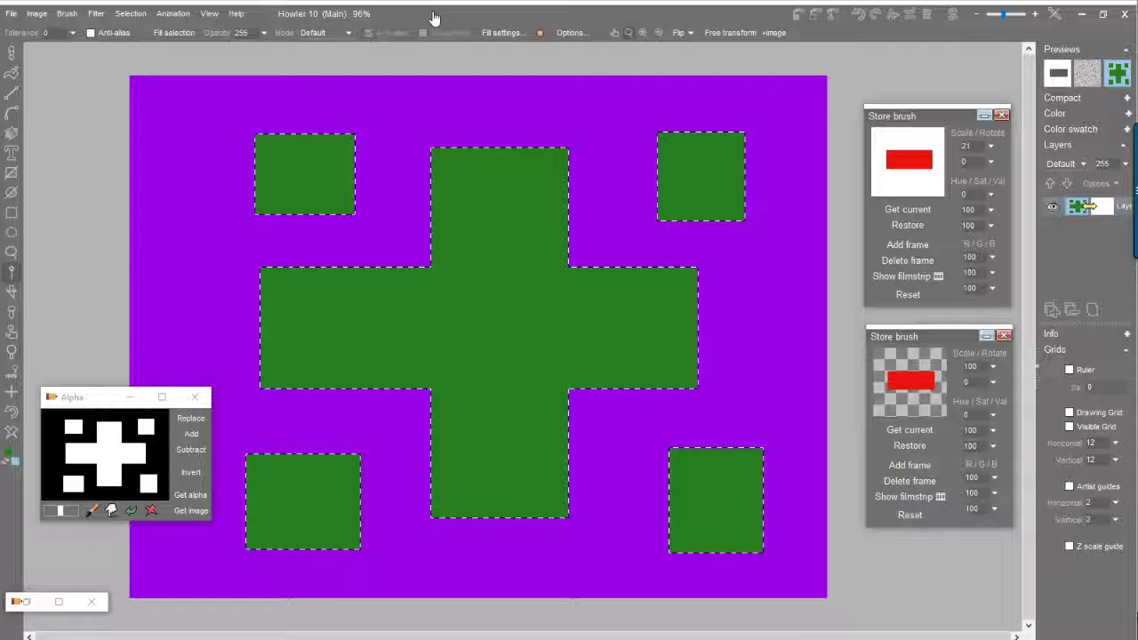